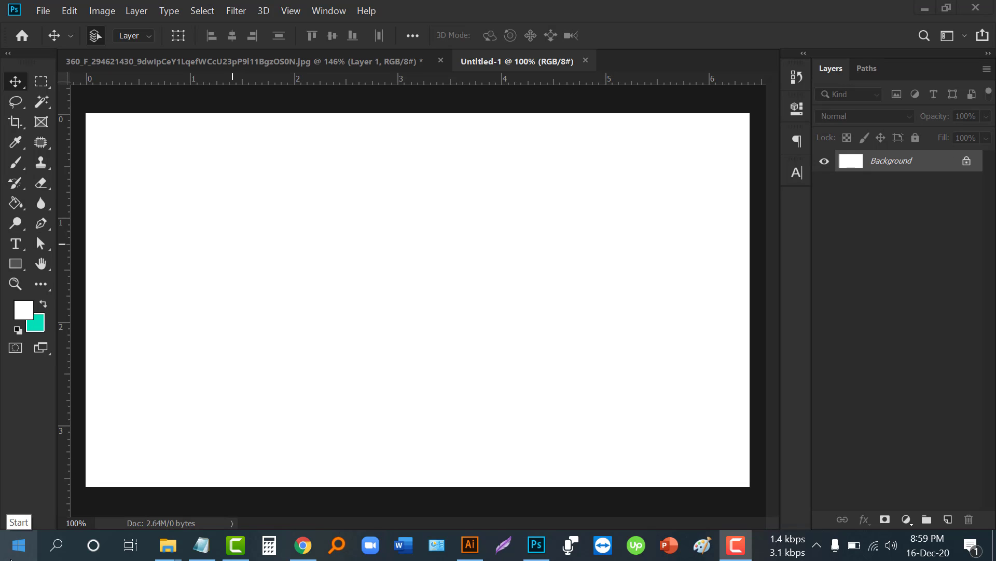
# - Launch Bijoy Bayanno and check its available keyboard modes, leaving the mode on English
pyautogui.click(10, 536)
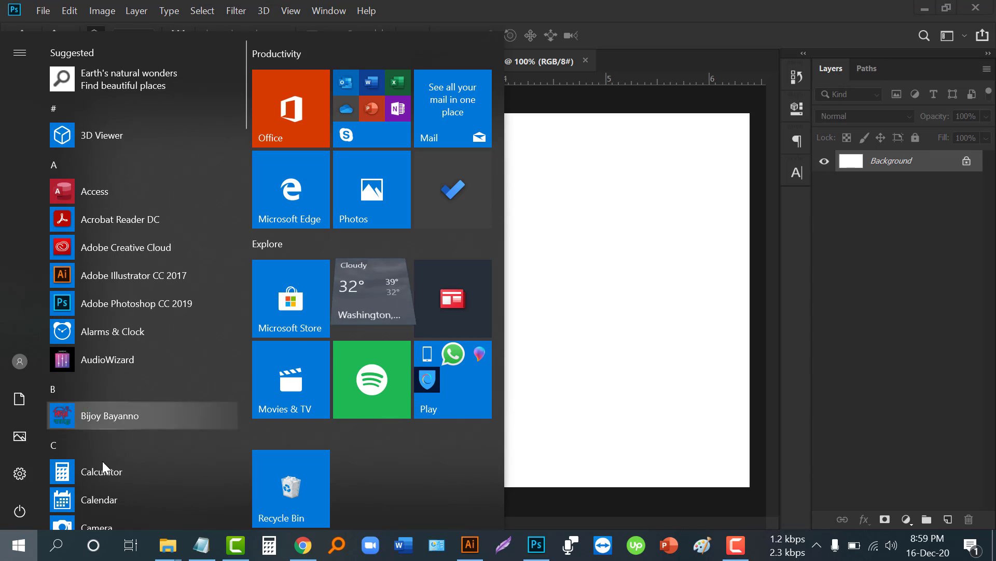
pyautogui.click(110, 415)
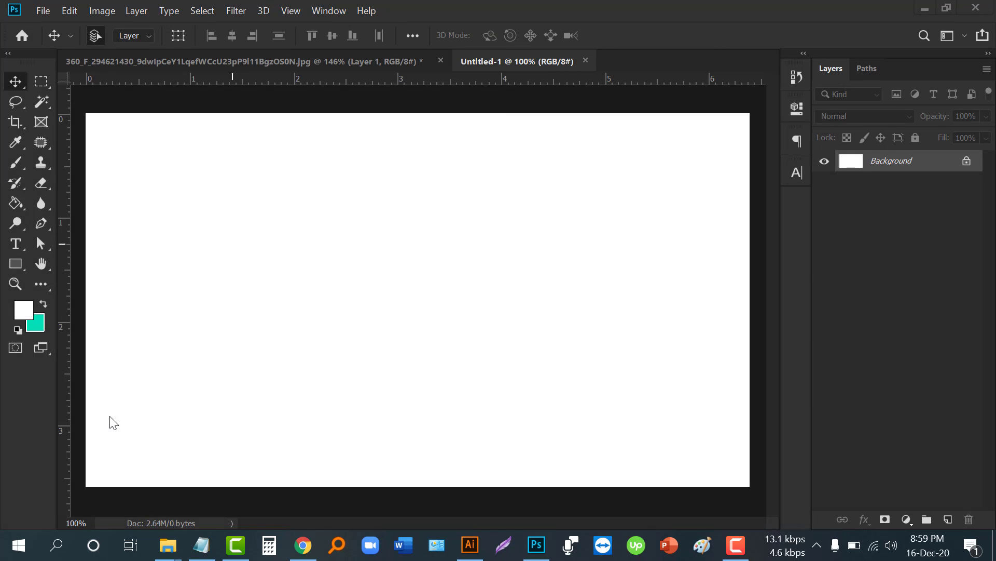
pyautogui.click(819, 545)
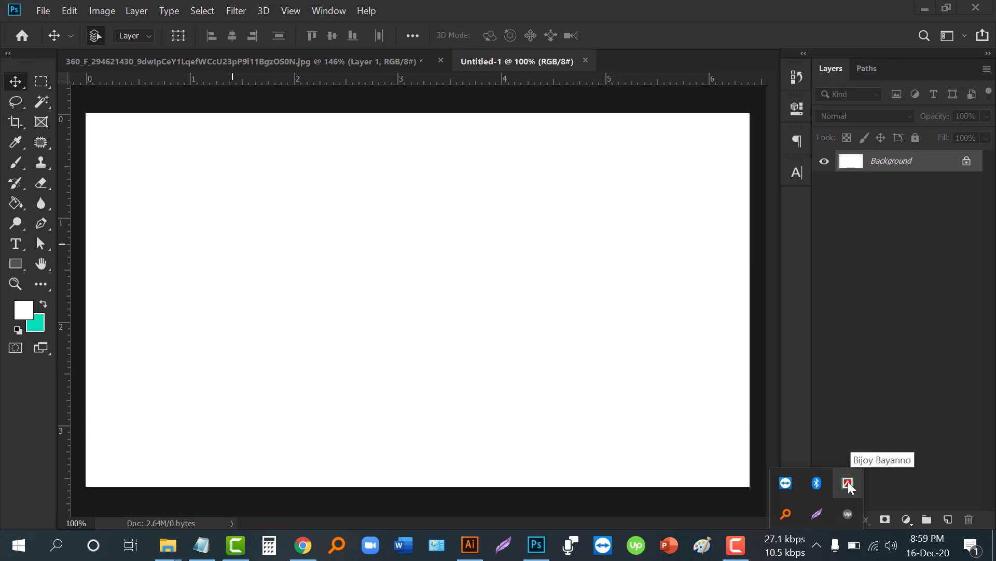
pyautogui.click(848, 482)
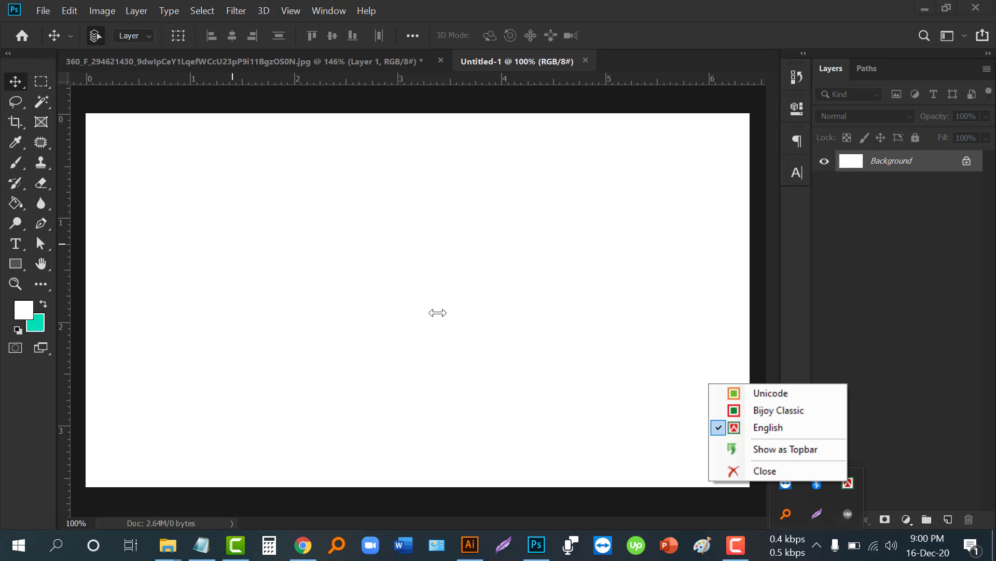
pyautogui.click(107, 197)
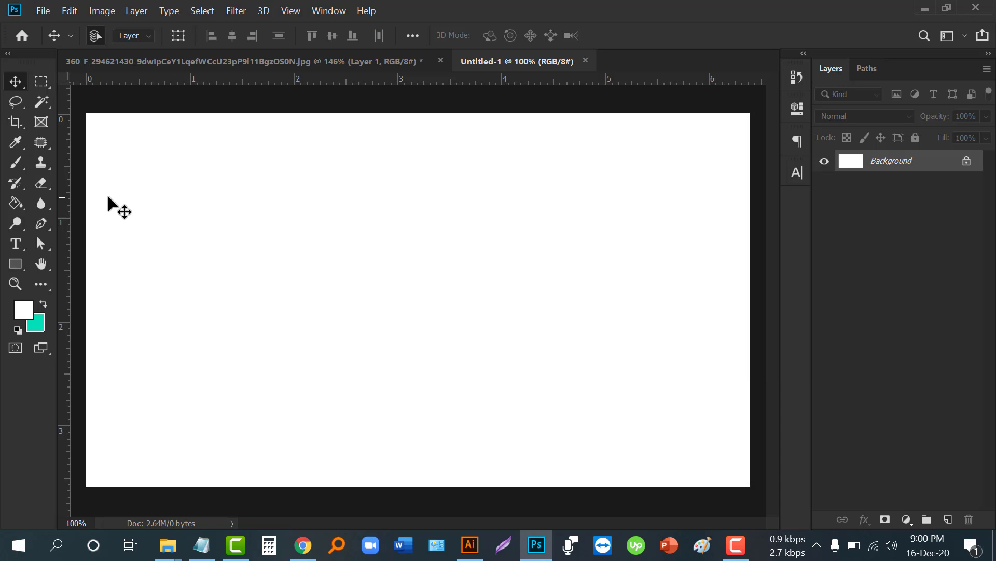
# - Start a new text layer on the left half of the blank canvas using the SutonnyMJ font
pyautogui.click(20, 243)
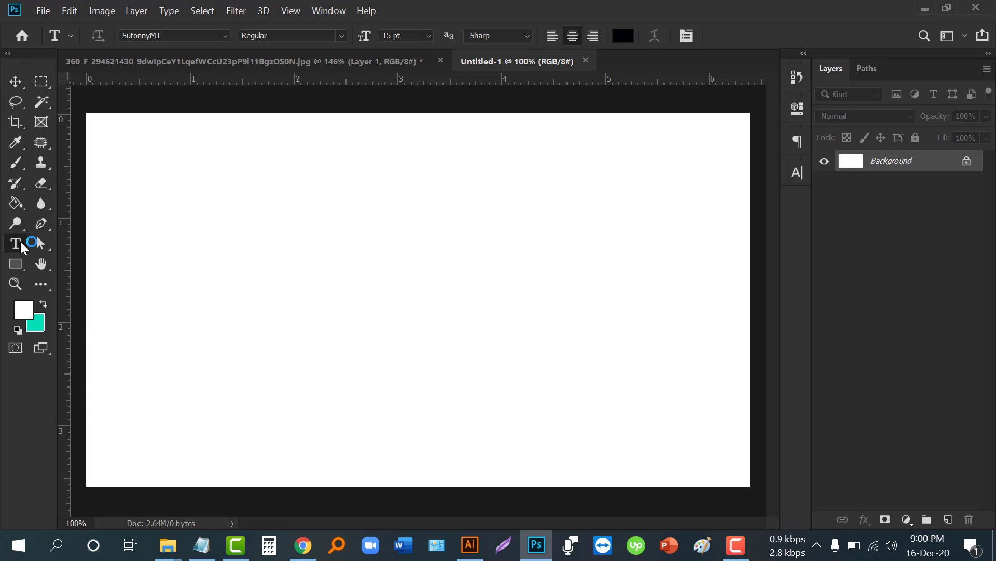
pyautogui.click(223, 35)
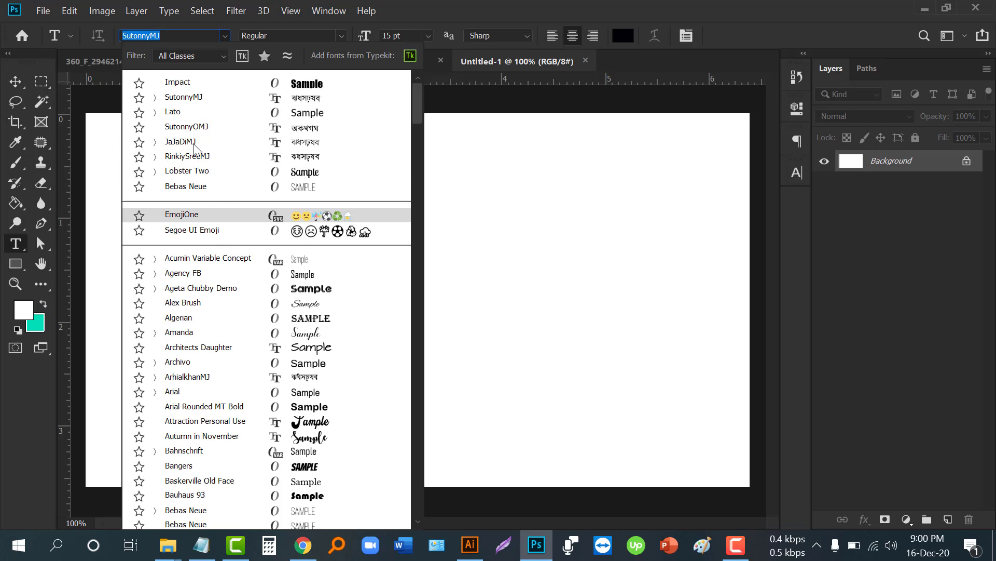
pyautogui.click(208, 97)
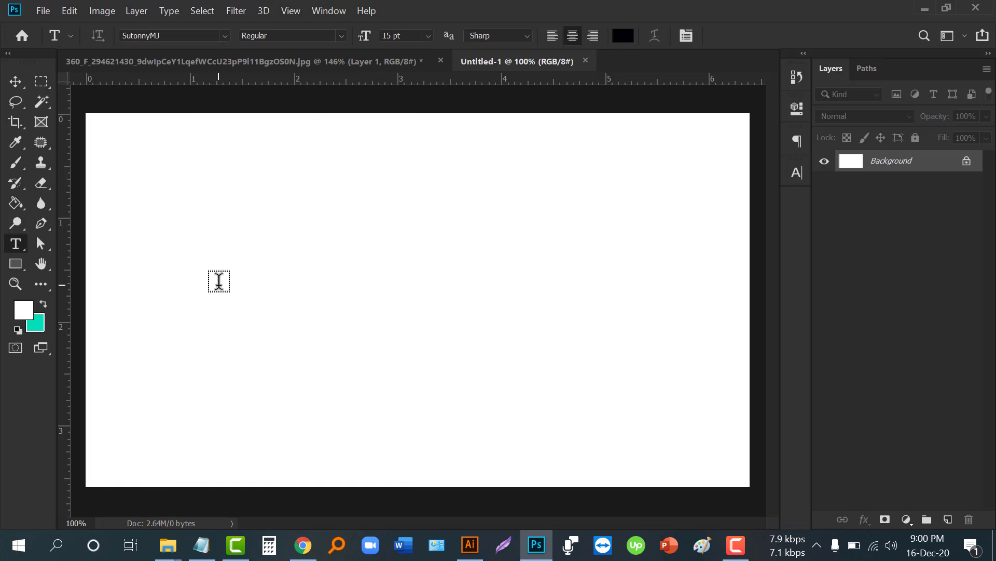
pyautogui.click(219, 281)
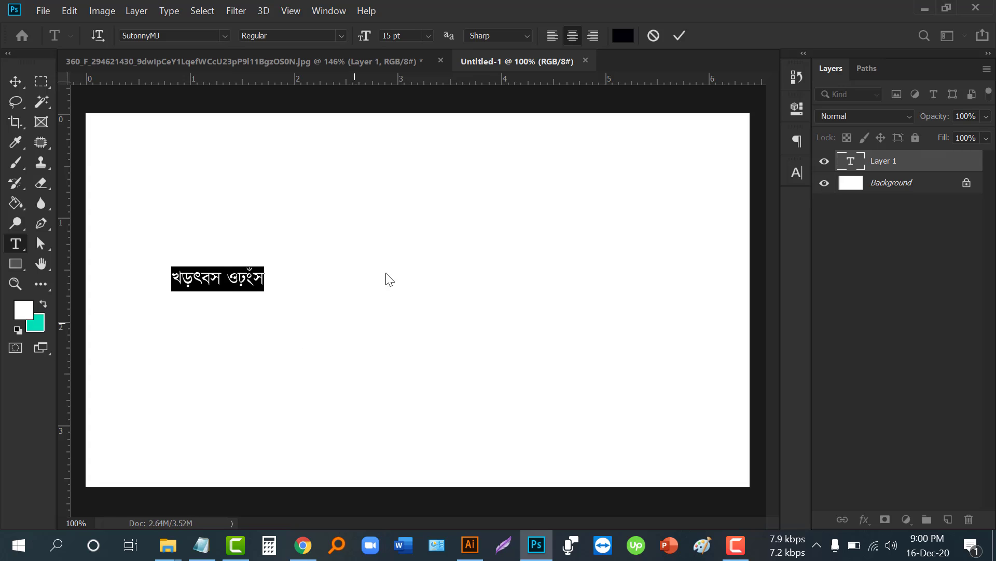
# - Enlarge the placeholder text to 35 pt and move it to the centre of the canvas
pyautogui.click(243, 285)
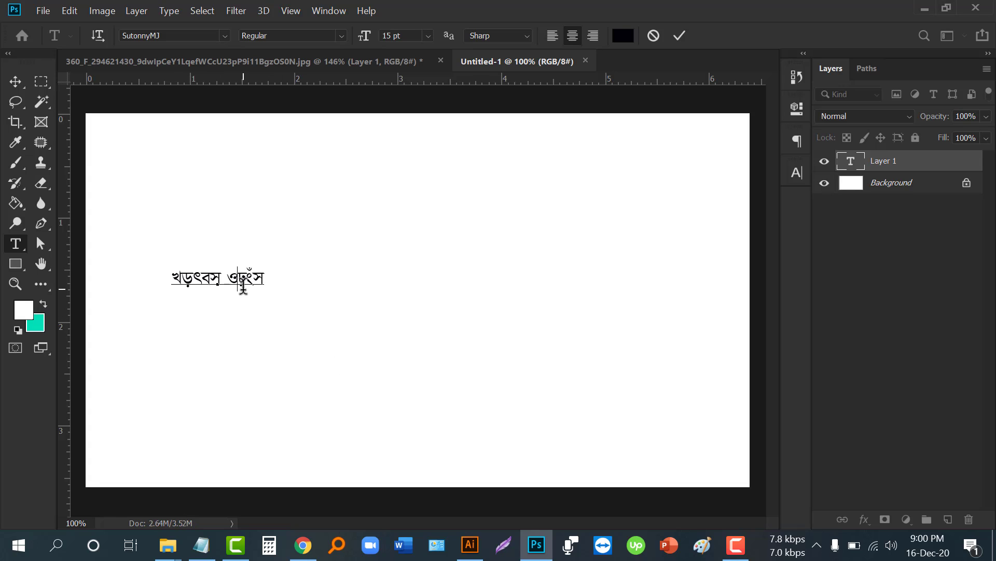
pyautogui.moveTo(266, 284); pyautogui.dragTo(160, 276)
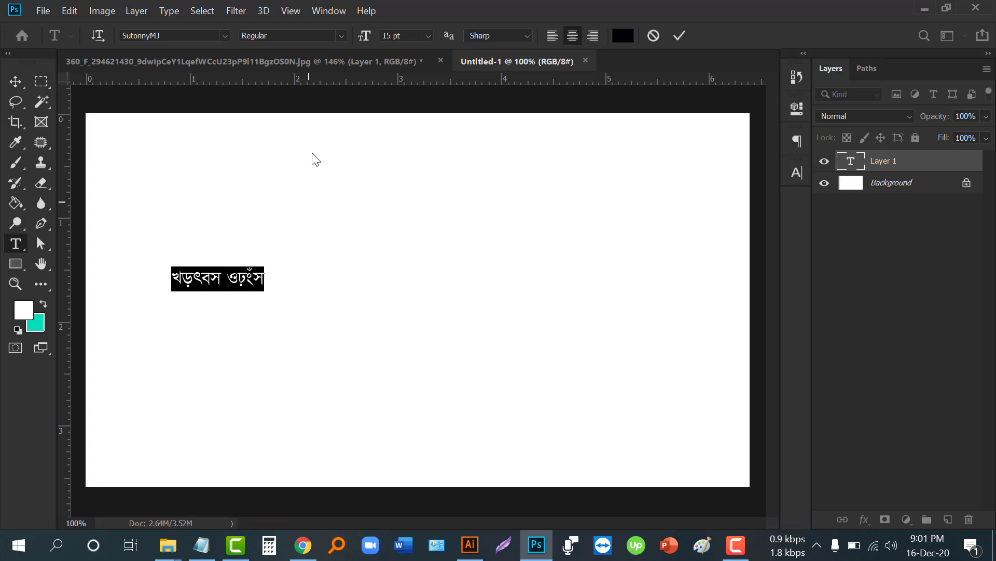
pyautogui.moveTo(364, 36); pyautogui.dragTo(377, 38)
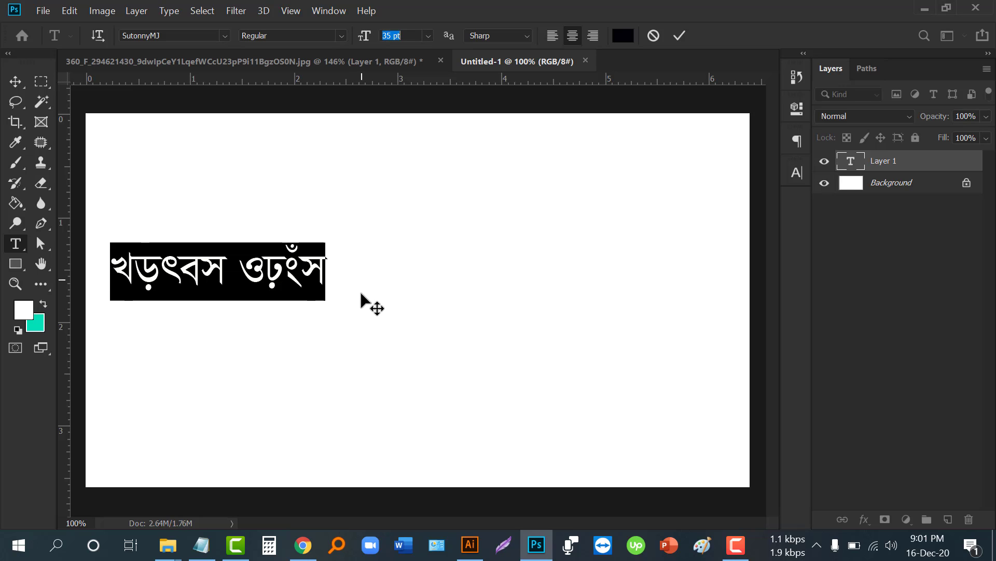
pyautogui.moveTo(345, 322); pyautogui.dragTo(520, 345)
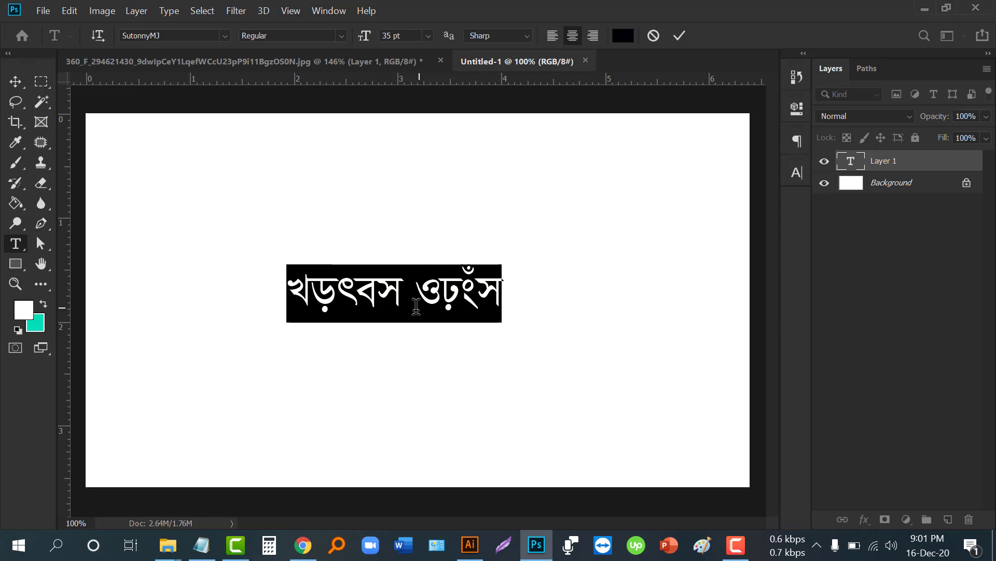
# - Switch the Bijoy Bayanno keyboard mode to Bijoy Classic and check that it is selected
pyautogui.click(817, 547)
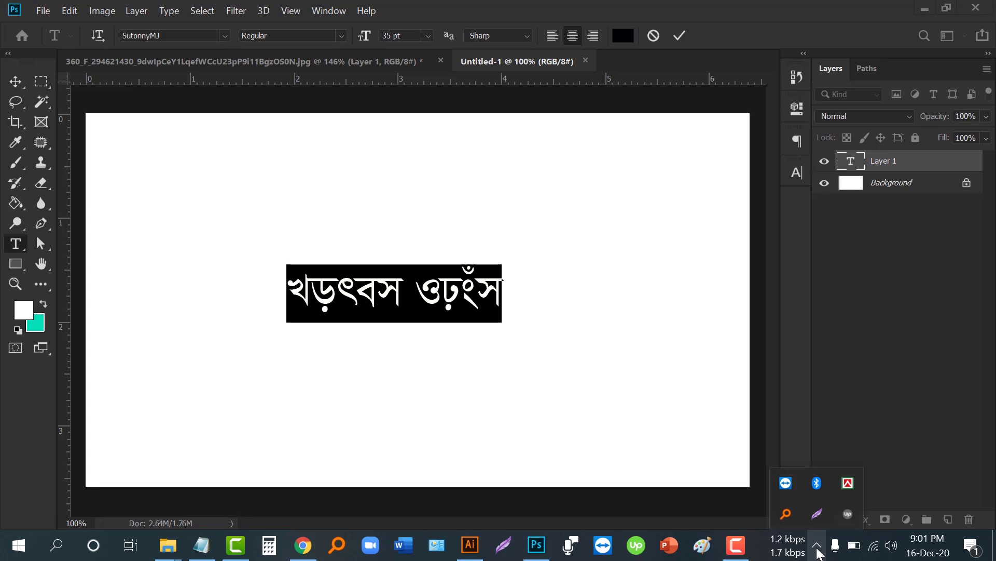
pyautogui.click(849, 483)
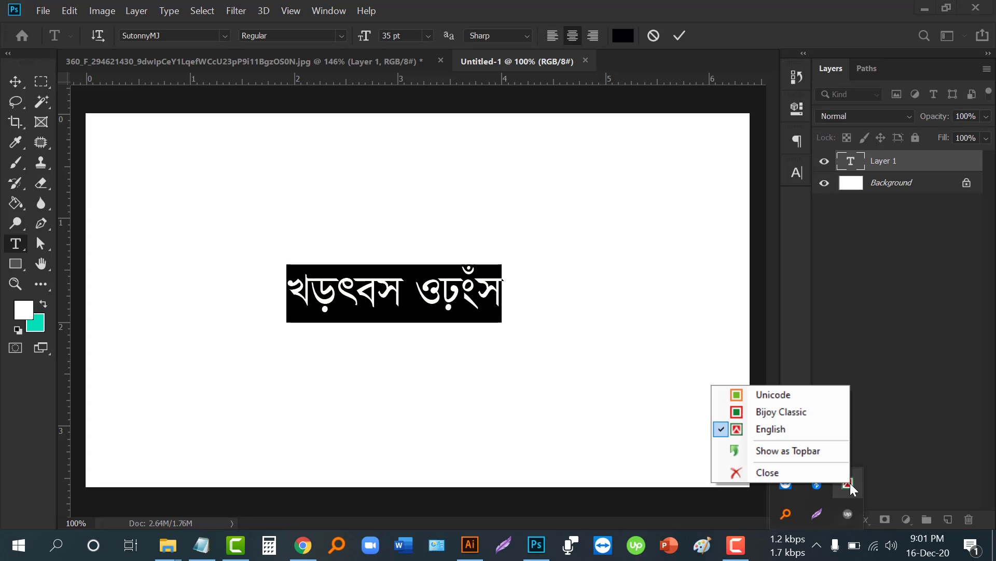
pyautogui.click(798, 413)
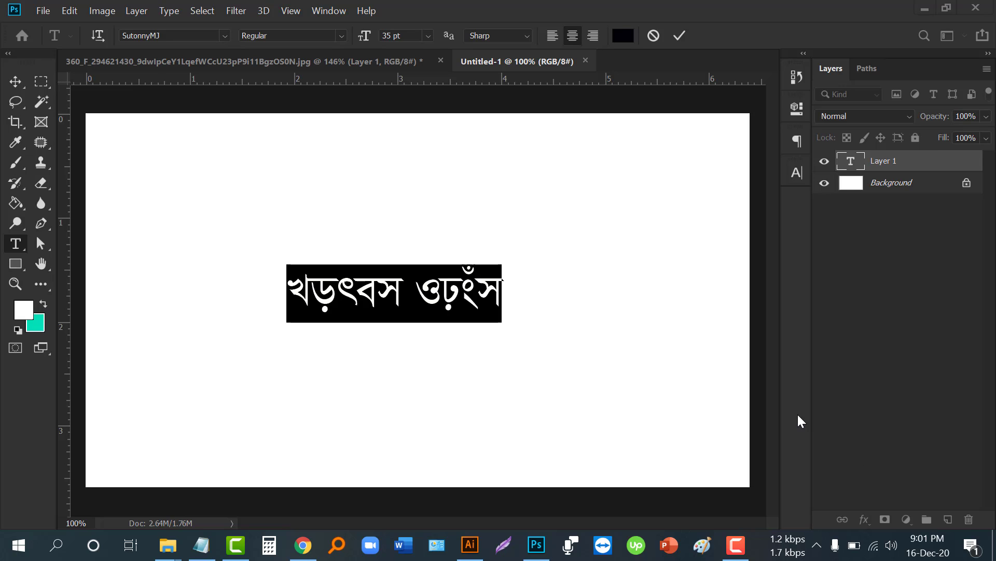
pyautogui.click(817, 549)
pyautogui.rightClick(855, 475)
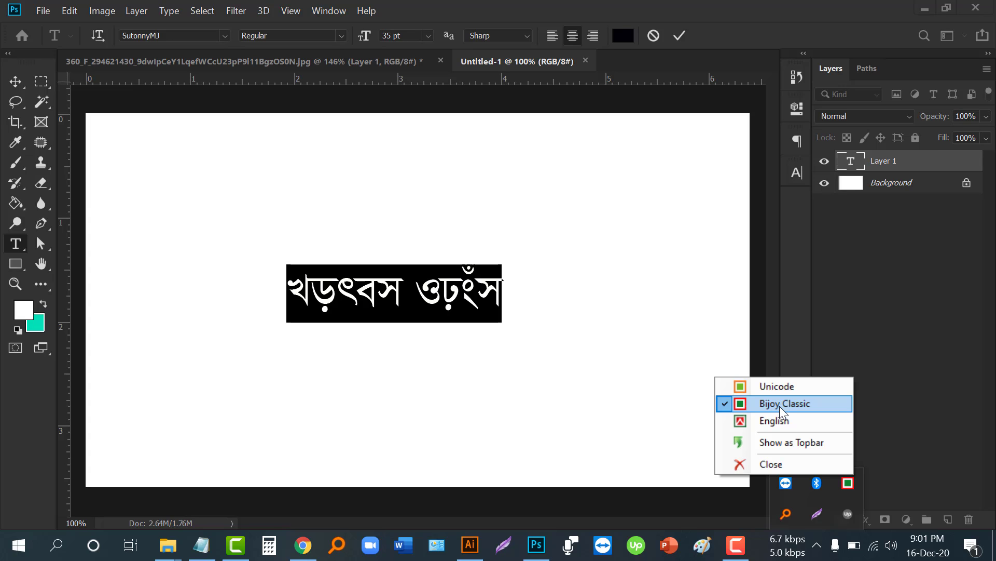
pyautogui.click(431, 293)
# - Replace the placeholder text with the Bangla words "বিজয় এক্সক্লোসিভ", separated by a space
pyautogui.click(431, 291)
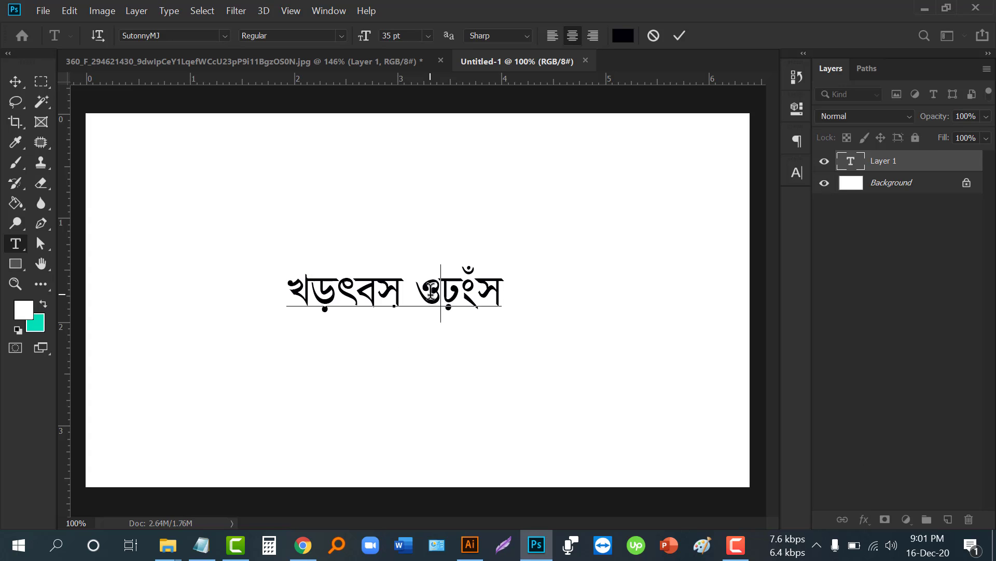
pyautogui.moveTo(506, 290); pyautogui.dragTo(260, 285)
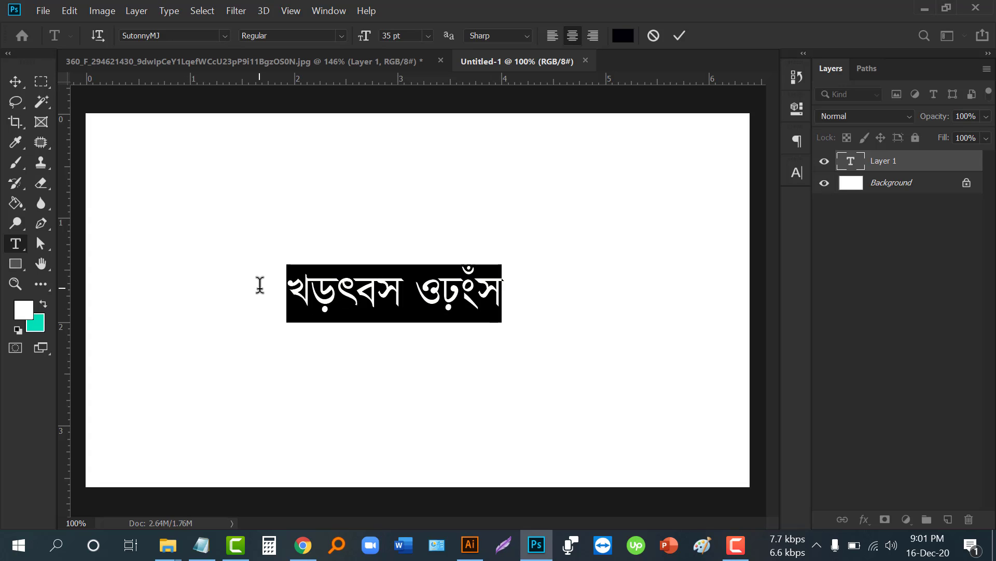
pyautogui.write('x')
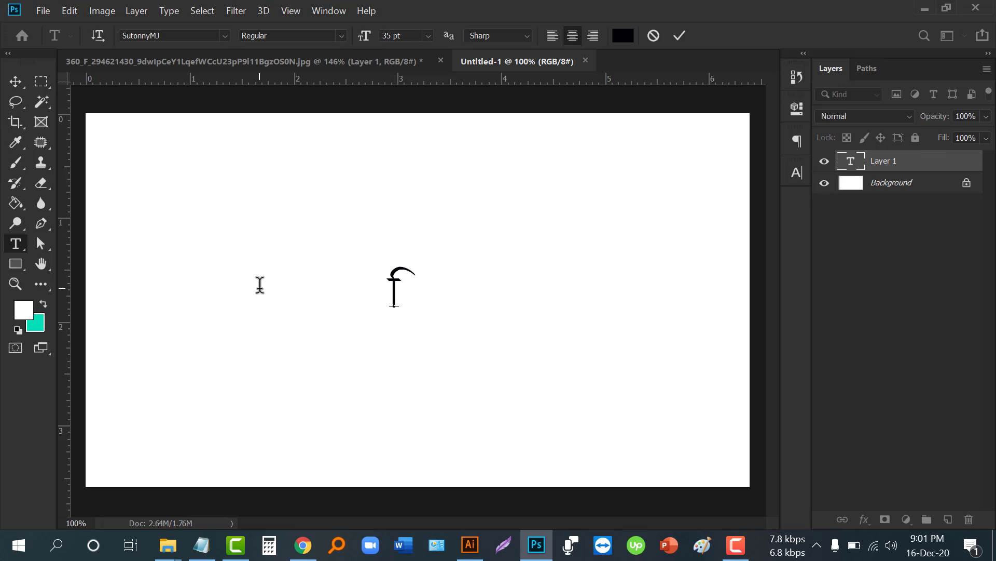
pyautogui.write('hu')
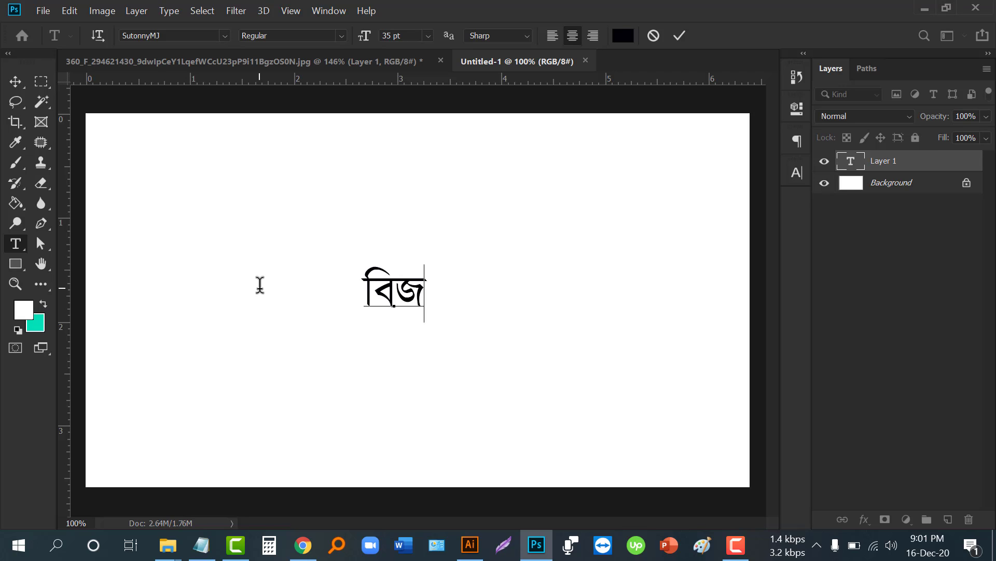
pyautogui.write('wgc')
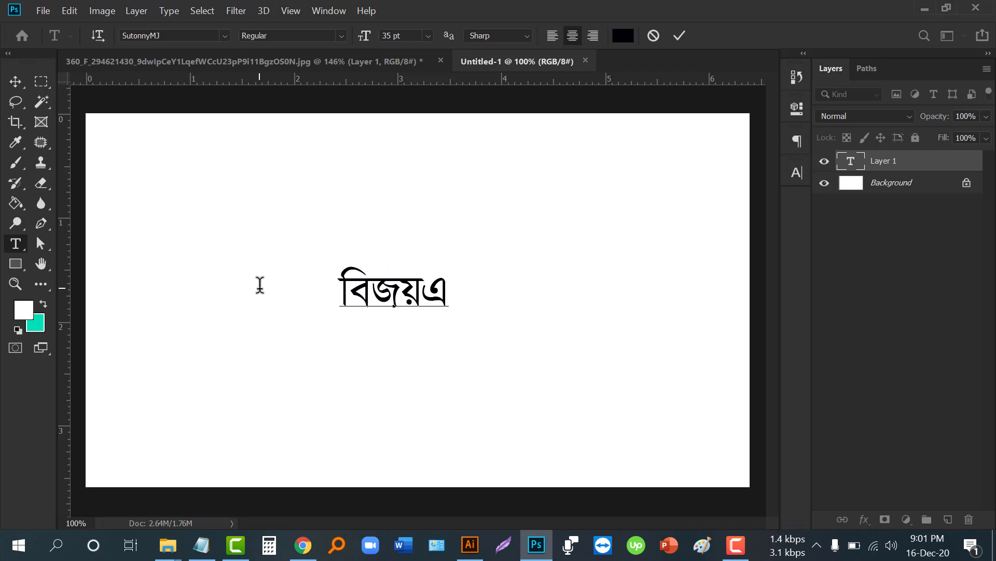
pyautogui.write('jgv')
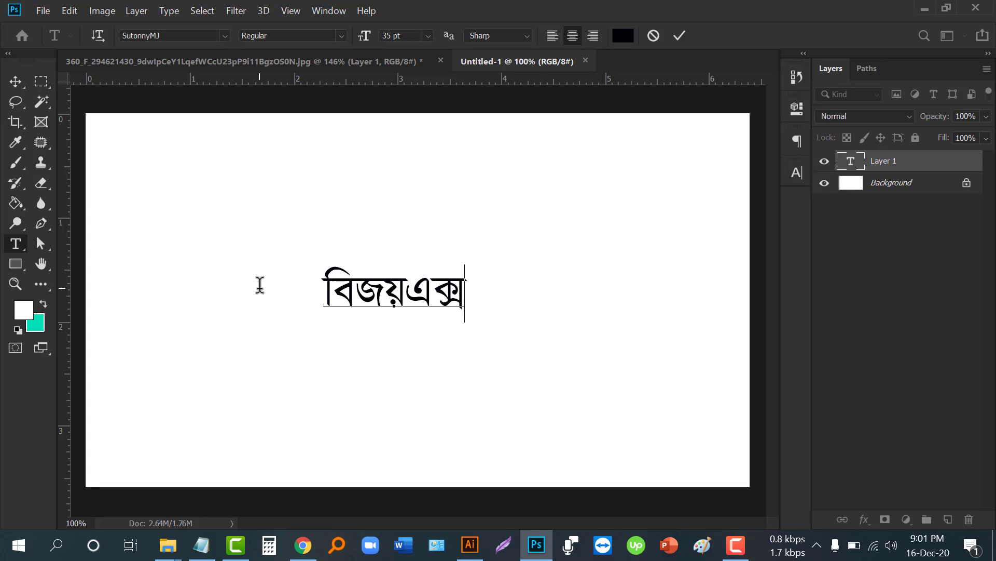
pyautogui.write('cjB')
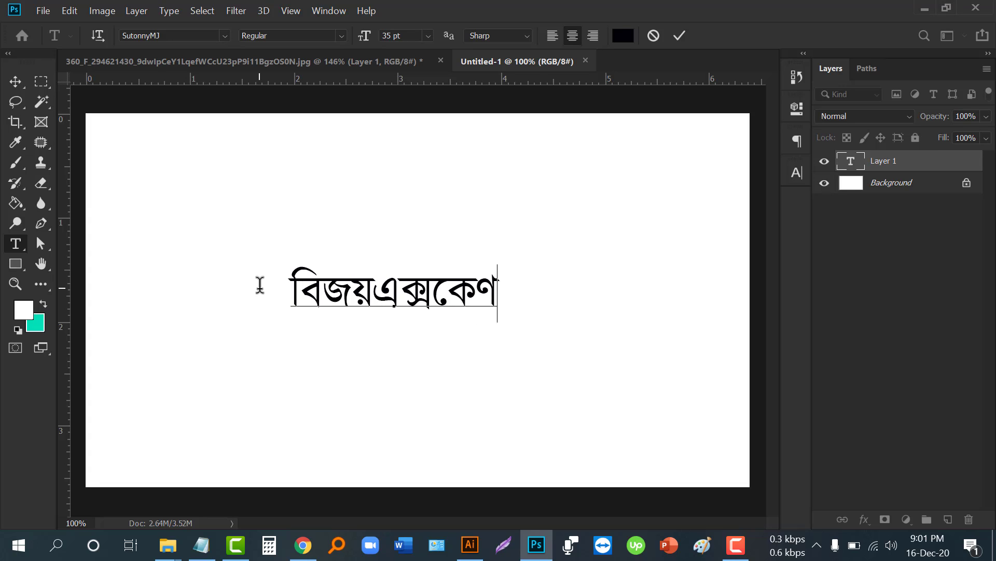
pyautogui.press('BackSpace')
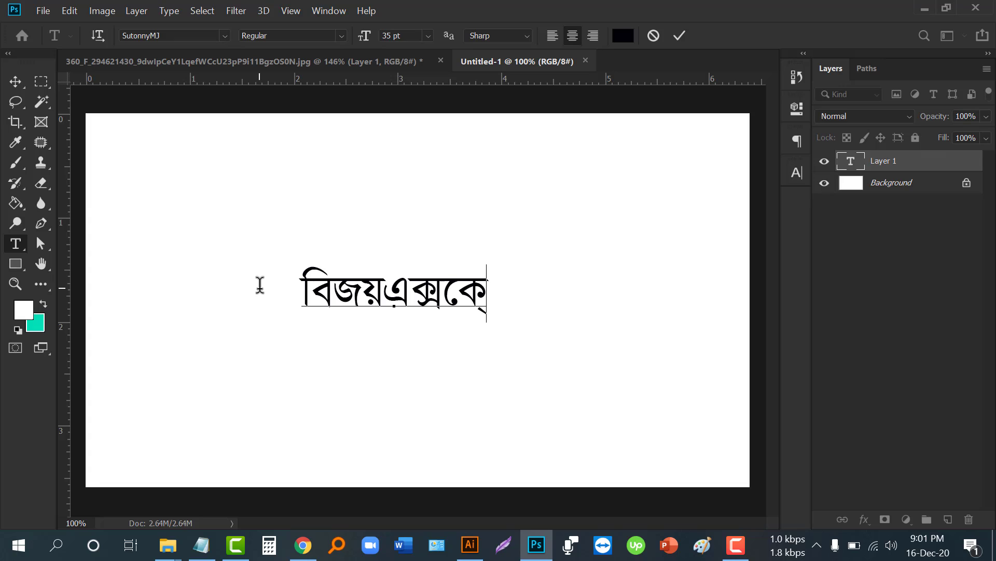
pyautogui.write('gVf')
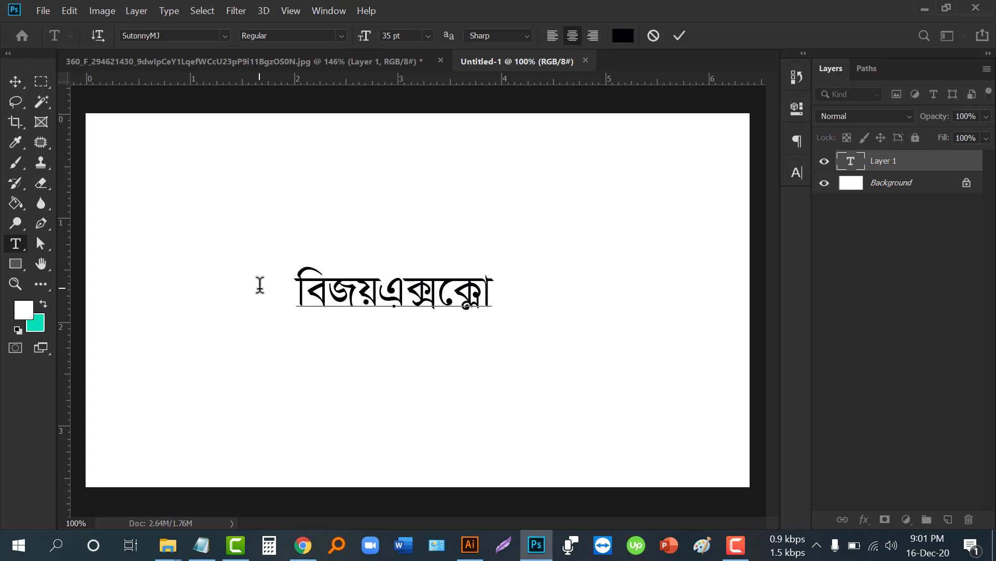
pyautogui.write('ndH')
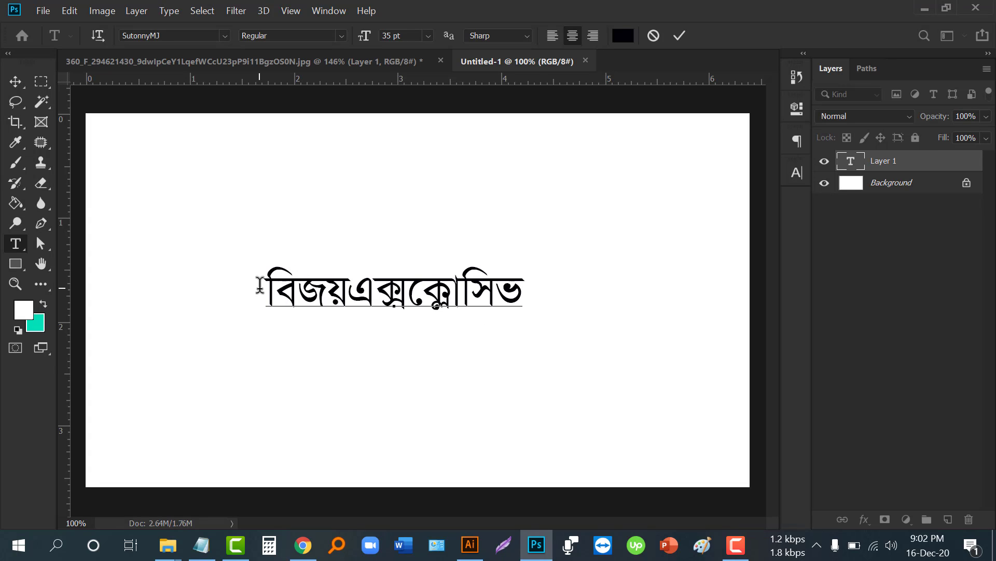
pyautogui.click(354, 286)
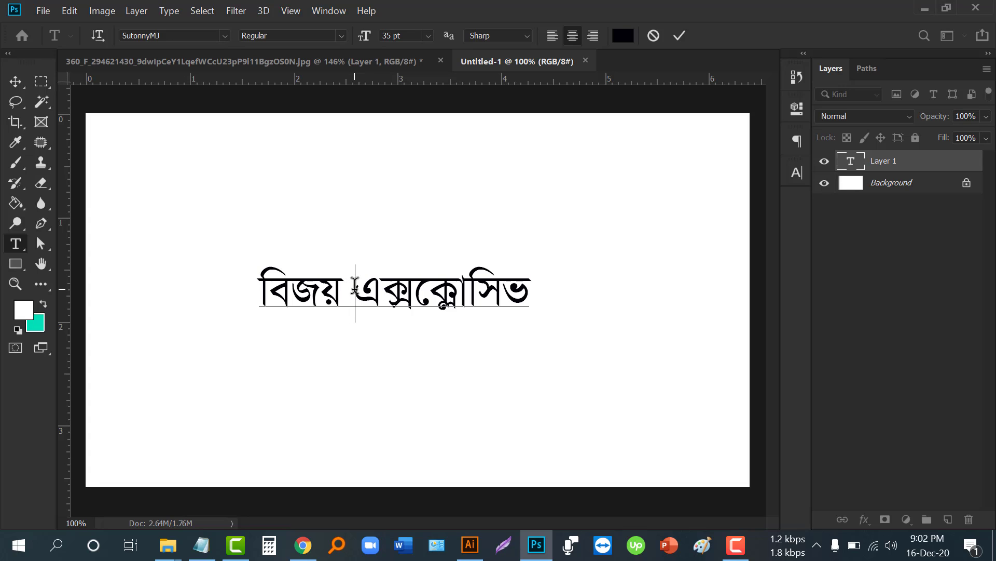
# - Set the font style of the whole Bangla text to Bold
pyautogui.click(274, 290)
pyautogui.moveTo(258, 291); pyautogui.dragTo(534, 284)
pyautogui.click(494, 283)
pyautogui.moveTo(261, 281); pyautogui.dragTo(540, 285)
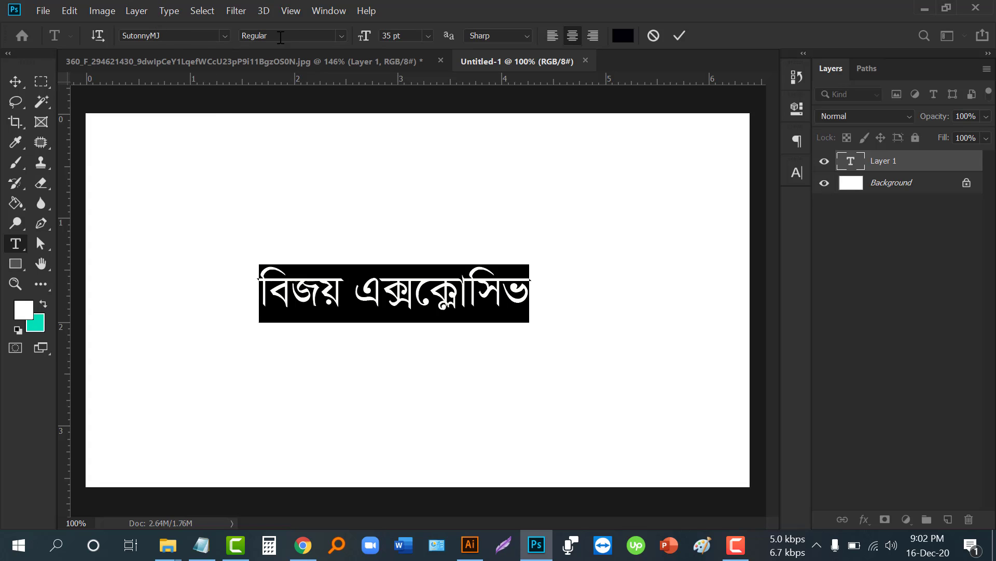
pyautogui.click(340, 36)
pyautogui.click(322, 75)
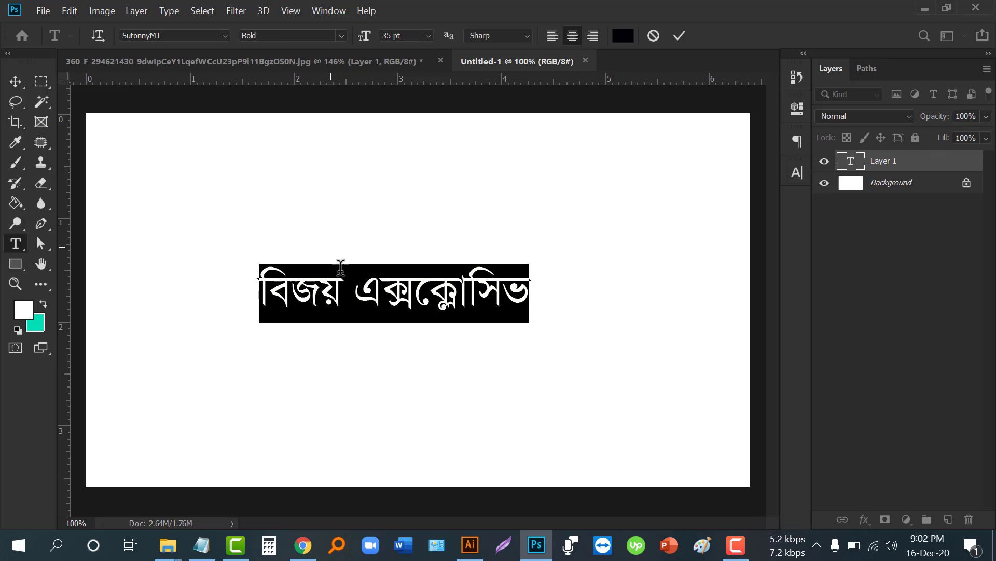
pyautogui.click(340, 268)
# - Colour the whole Bangla text red (#ff0719) and move it to the upper-right part of the canvas
pyautogui.moveTo(258, 285); pyautogui.dragTo(540, 285)
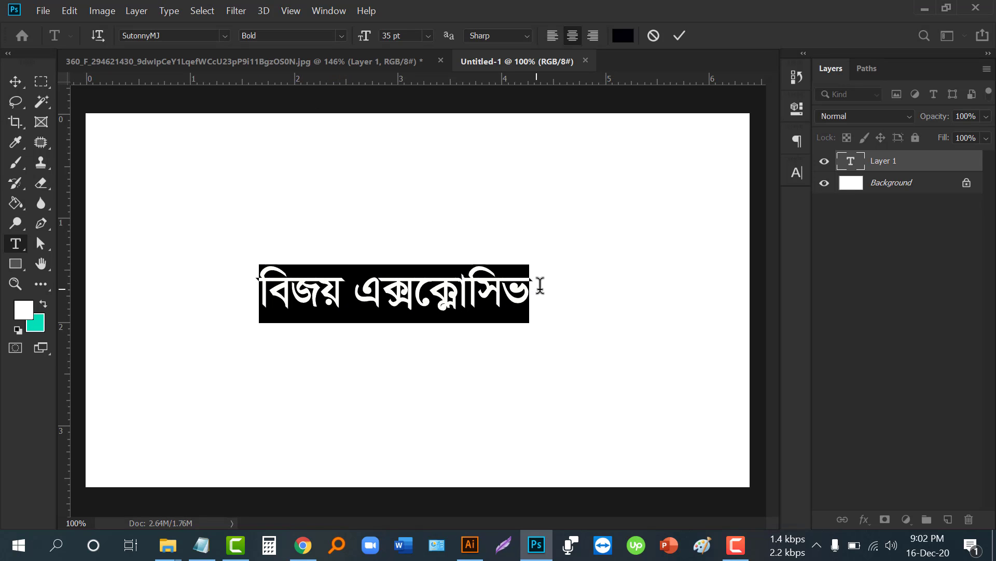
pyautogui.click(624, 35)
pyautogui.click(721, 229)
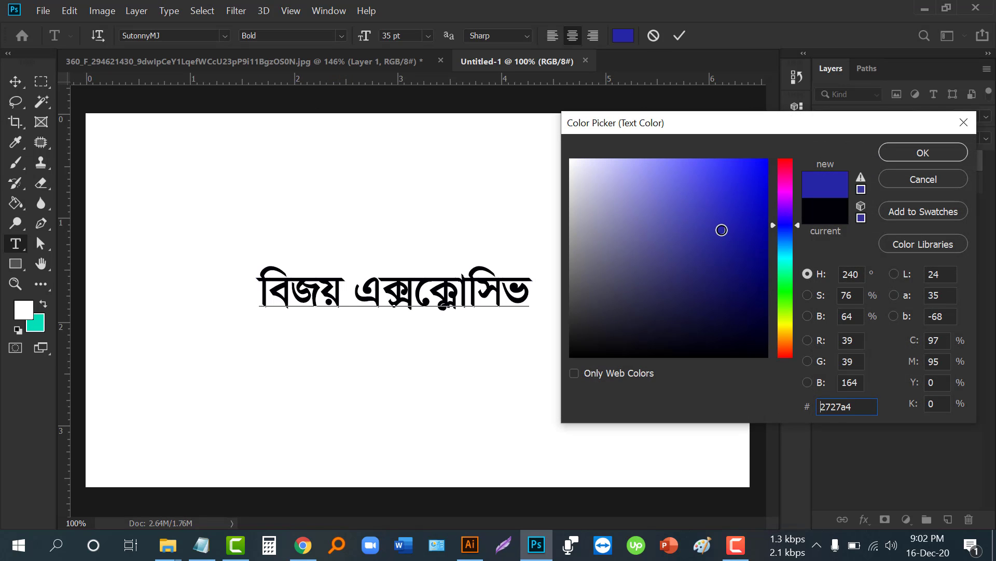
pyautogui.moveTo(789, 218); pyautogui.dragTo(788, 161)
pyautogui.click(728, 213)
pyautogui.moveTo(728, 213)
pyautogui.mouseDown()
pyautogui.moveTo(763, 151)
pyautogui.moveTo(768, 158)
pyautogui.mouseUp()
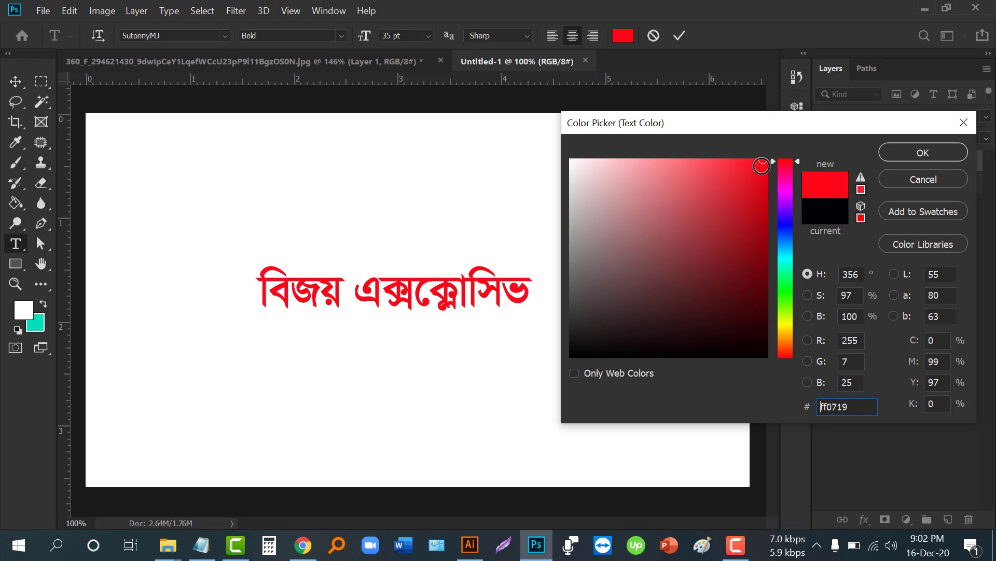
pyautogui.click(922, 153)
pyautogui.click(529, 284)
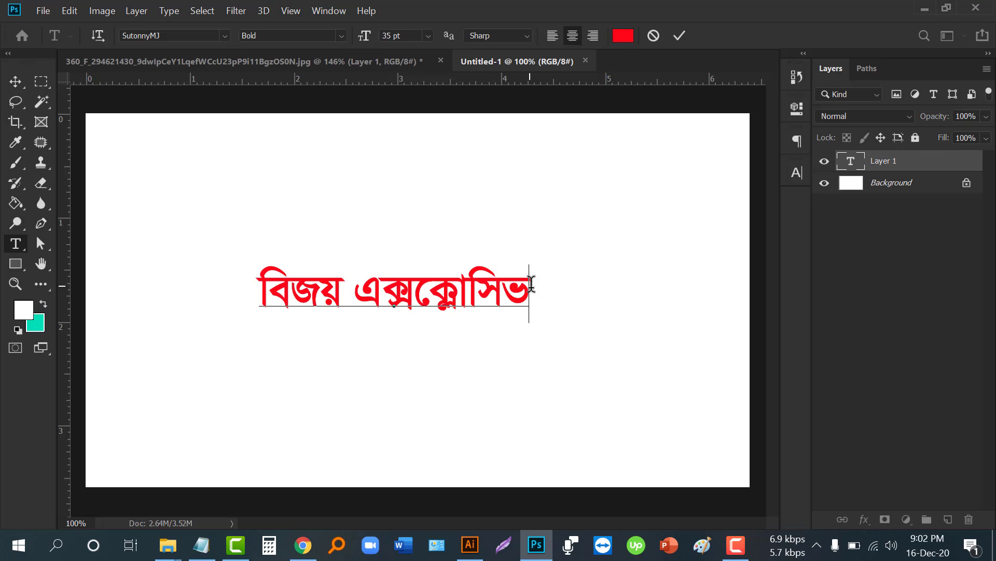
pyautogui.moveTo(308, 351); pyautogui.dragTo(425, 285)
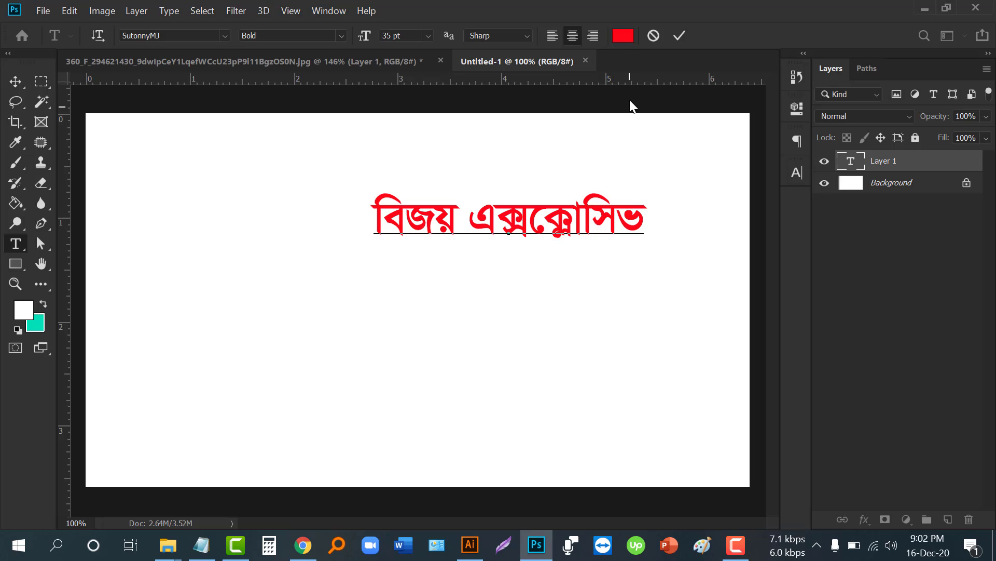
# - Commit the Bangla text and place two copies of it in a column below the original
pyautogui.click(679, 35)
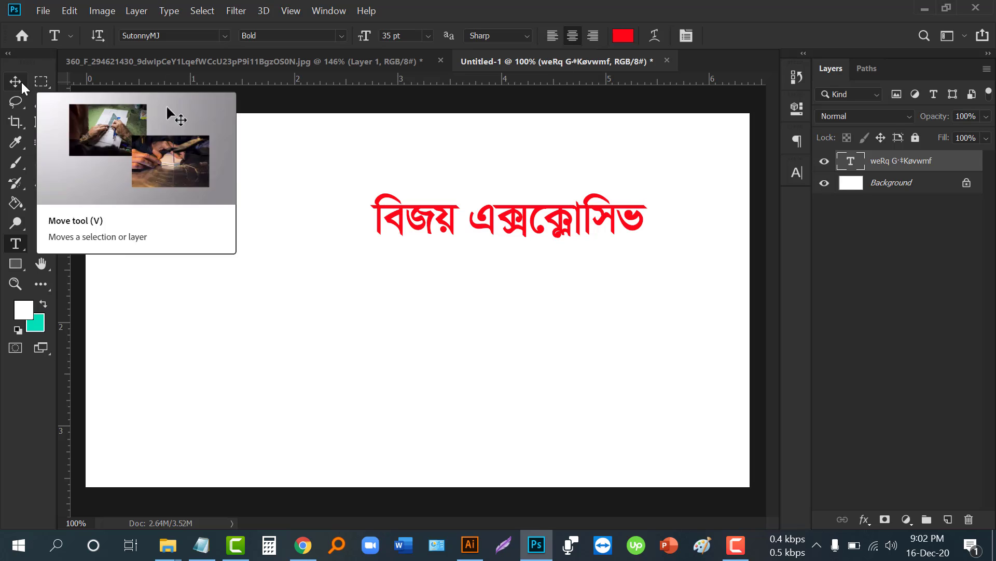
pyautogui.click(19, 82)
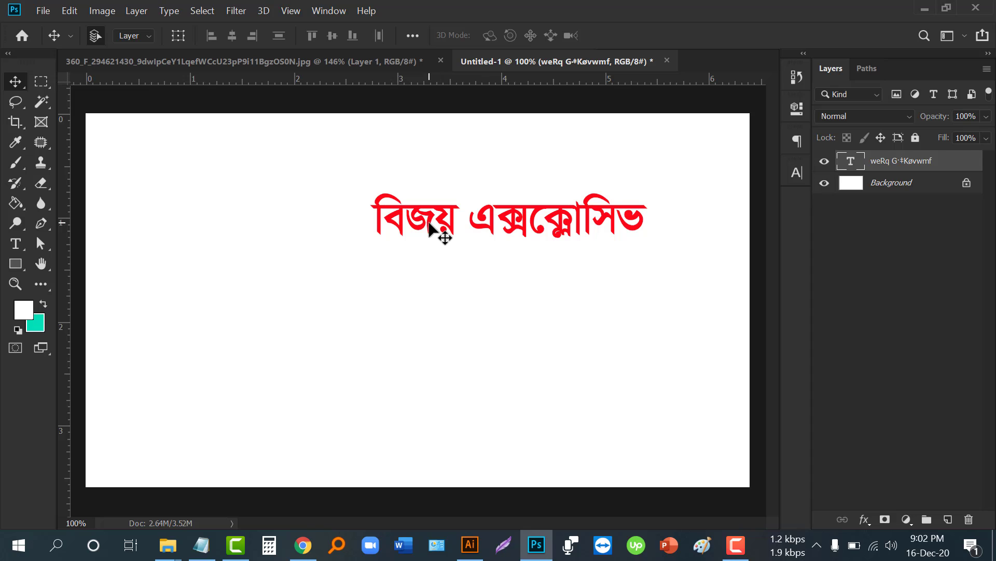
pyautogui.moveTo(429, 225); pyautogui.dragTo(424, 346)
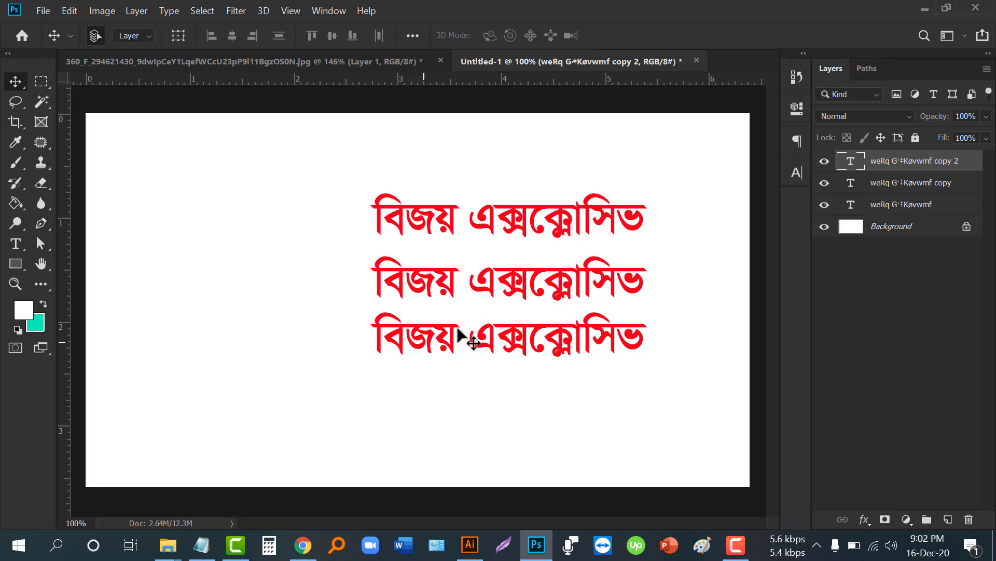
# - Set the font of the middle Bangla line to ArhialkhanMJ and commit the edit
pyautogui.click(590, 270)
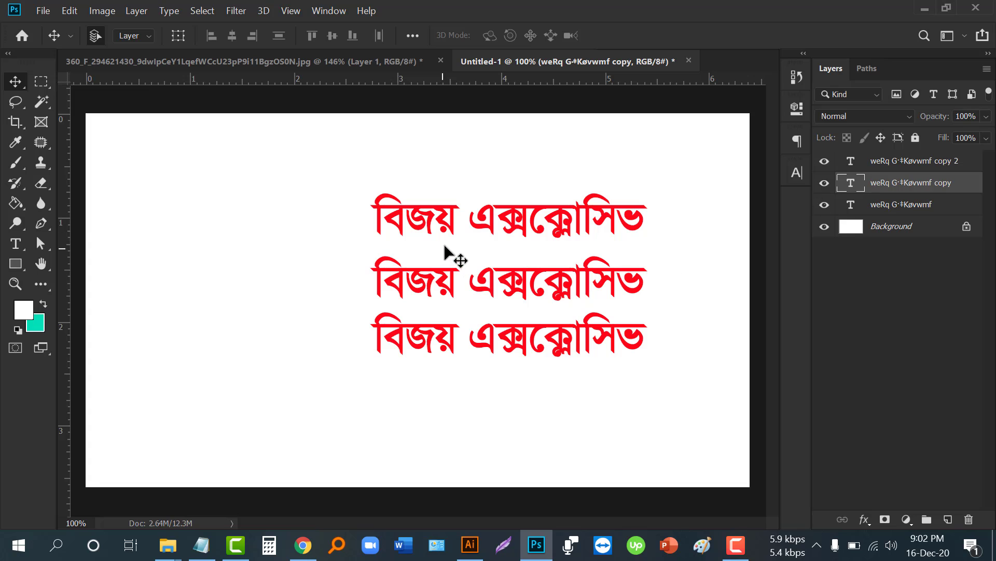
pyautogui.doubleClick(849, 184)
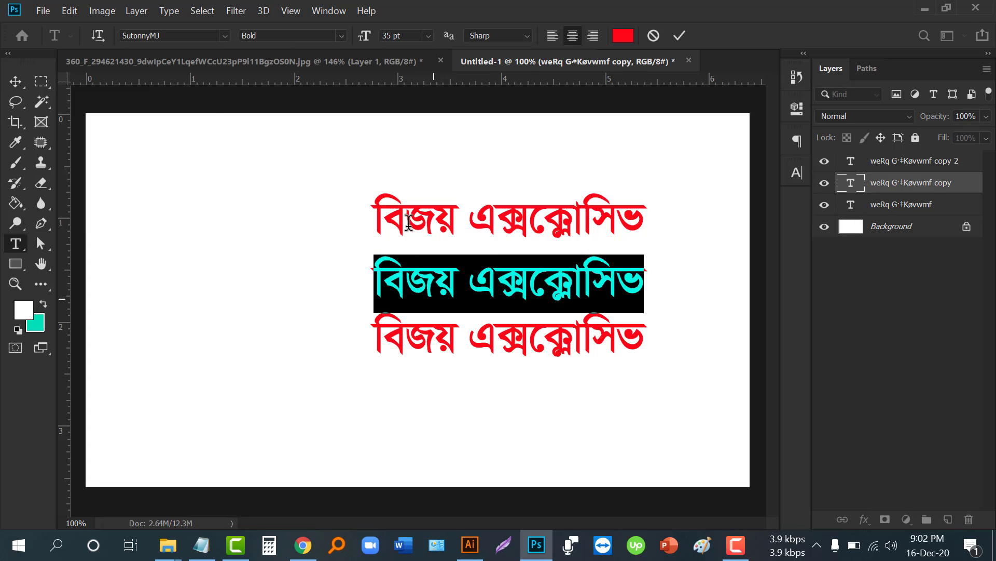
pyautogui.click(224, 34)
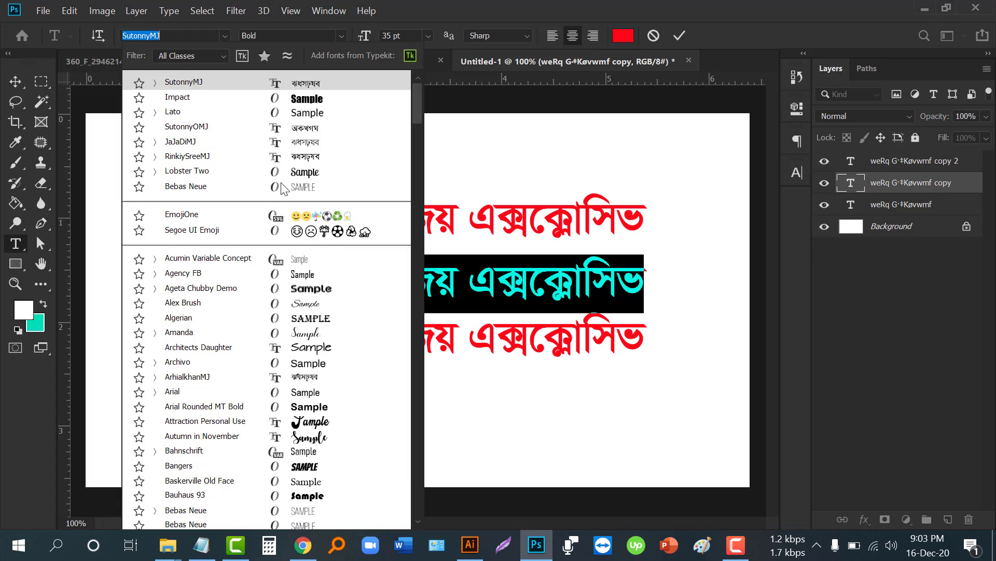
pyautogui.scroll(-1, 285, 230)
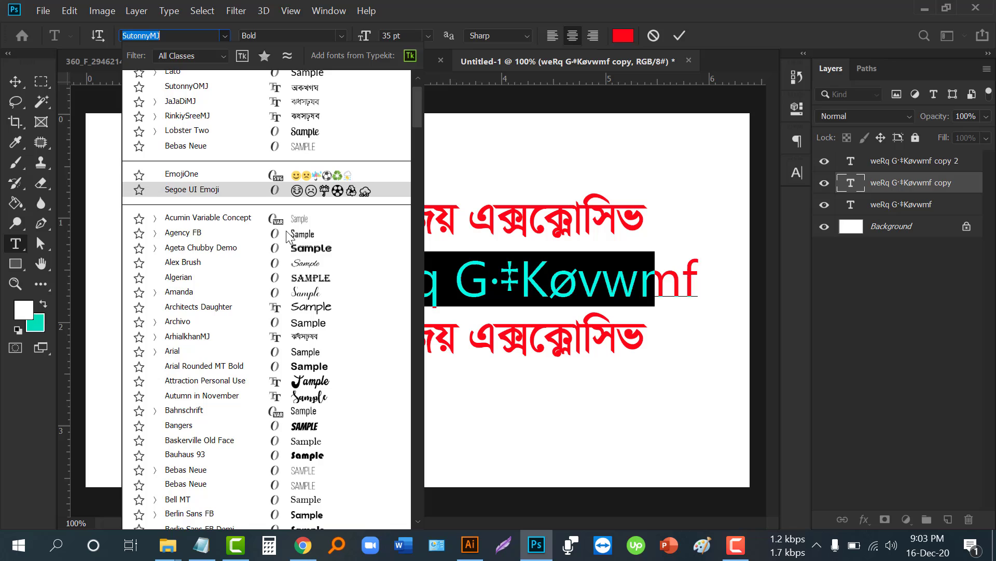
pyautogui.click(279, 334)
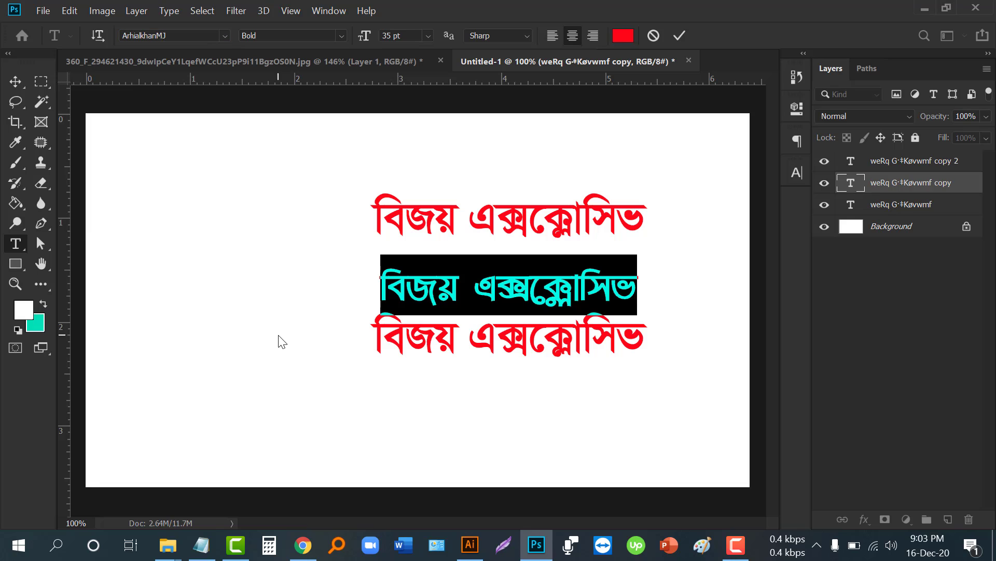
pyautogui.click(532, 296)
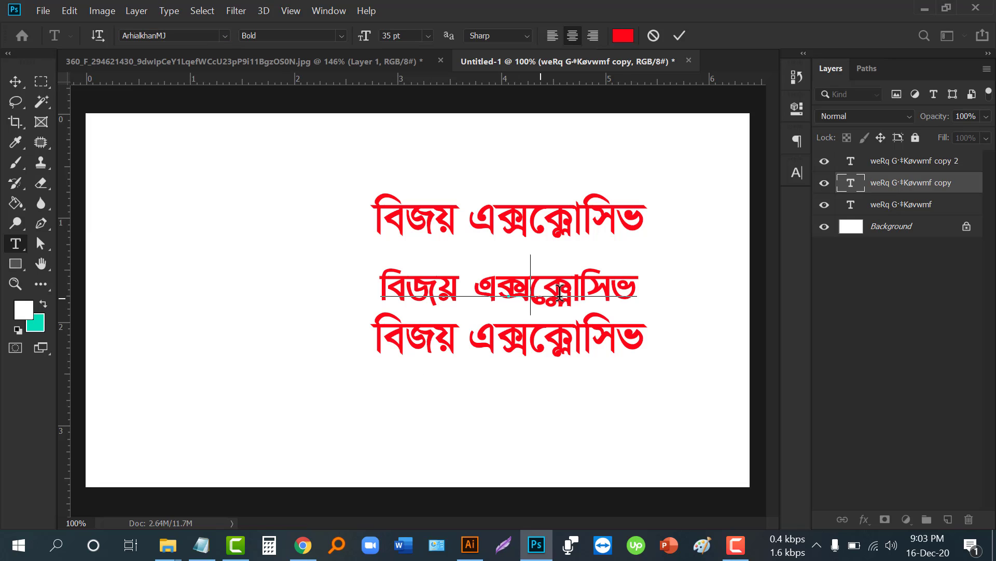
pyautogui.click(681, 32)
# - Move the lowest Bangla line slightly down and set its font to BrahmaputraMJ
pyautogui.press('v')
pyautogui.moveTo(572, 356); pyautogui.dragTo(572, 374)
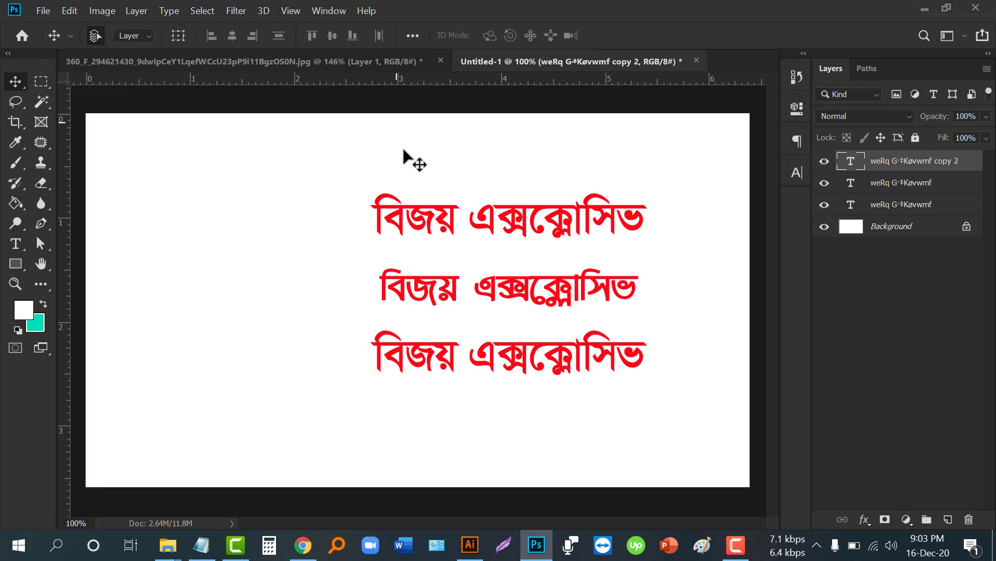
pyautogui.click(797, 173)
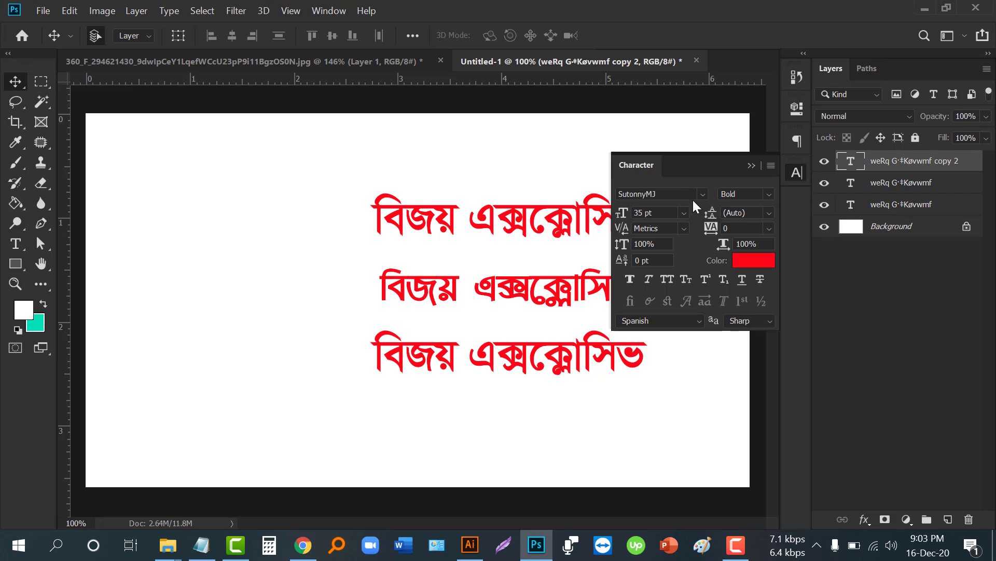
pyautogui.click(679, 194)
pyautogui.press('Down')
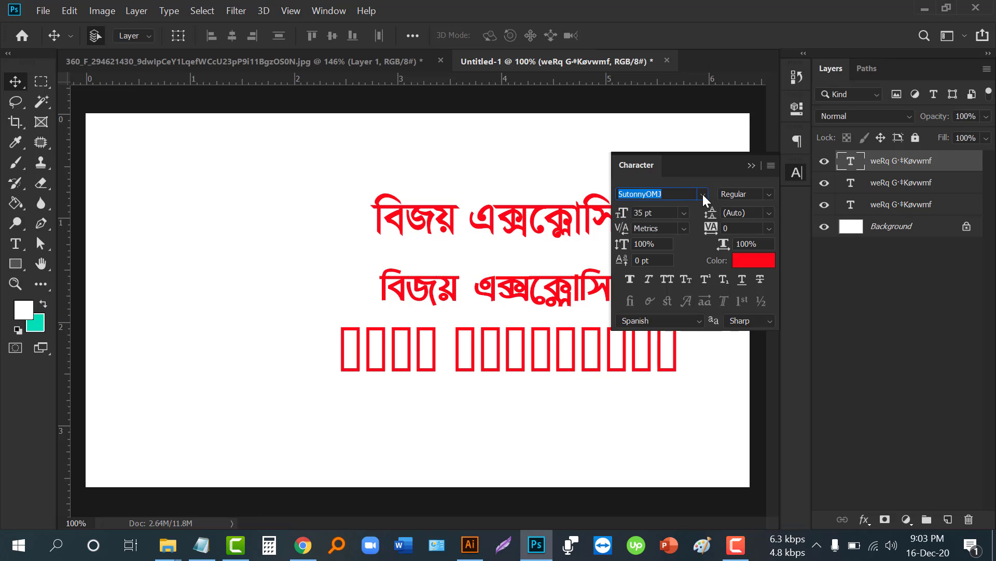
pyautogui.click(703, 194)
pyautogui.press('Down')
pyautogui.press('Down')
pyautogui.scroll(-3, 770, 311)
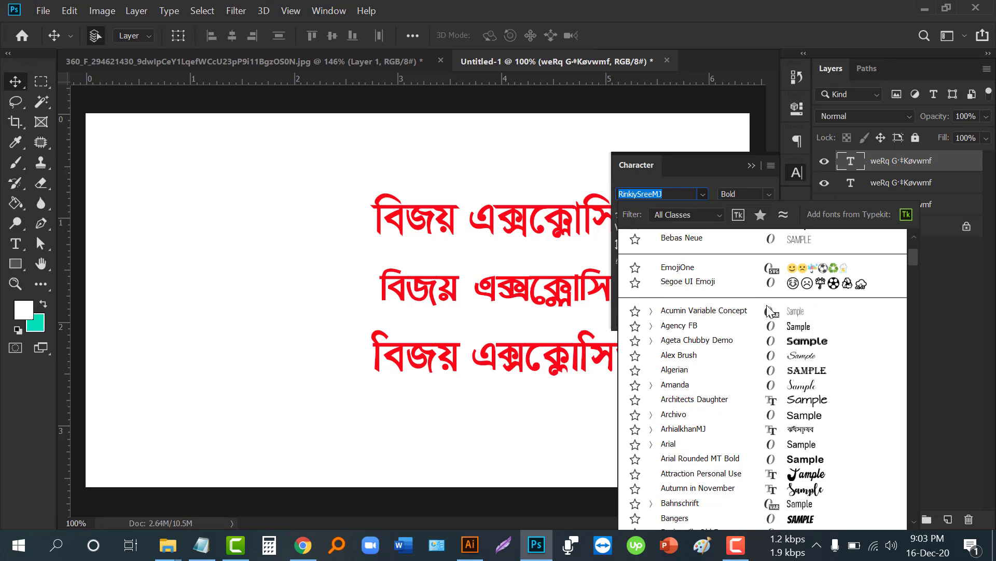
pyautogui.scroll(-10, 768, 311)
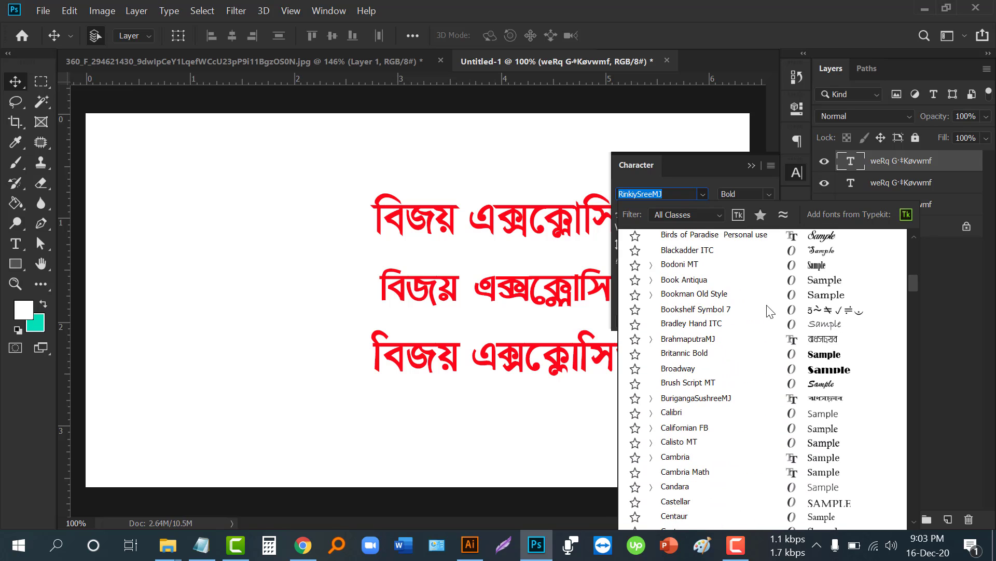
pyautogui.click(769, 340)
pyautogui.click(750, 163)
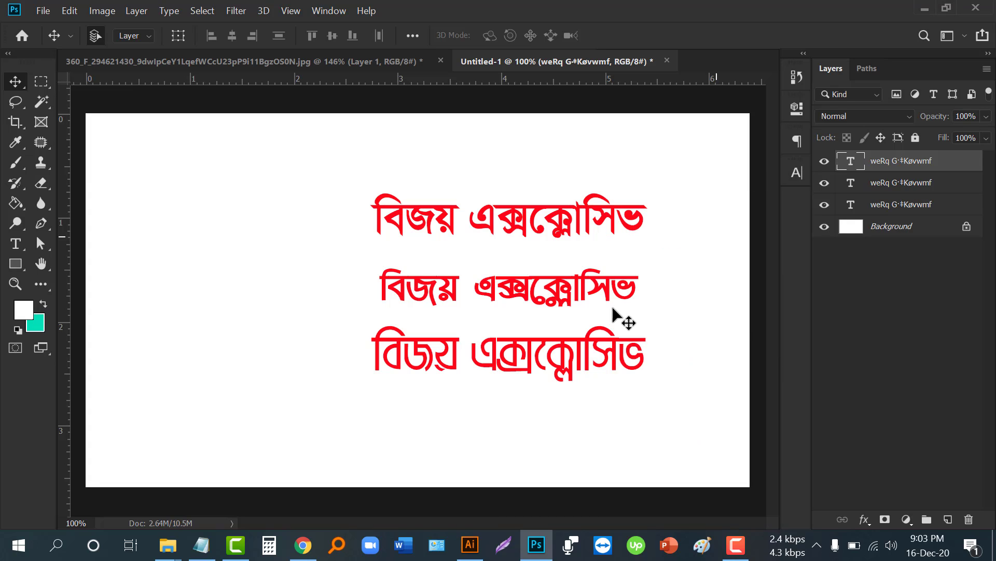
# - Duplicate the BrahmaputraMJ line to make a fourth Bangla line below it, and deselect the layers
pyautogui.moveTo(451, 378); pyautogui.dragTo(433, 441)
pyautogui.scroll(3, 711, 454)
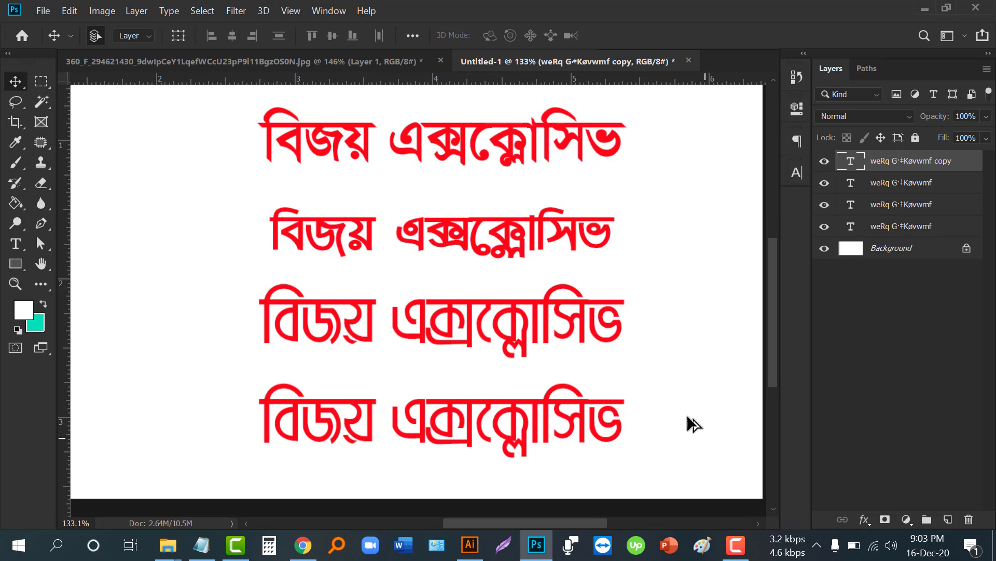
pyautogui.click(688, 416)
pyautogui.scroll(-1, 688, 415)
pyautogui.hscroll(3, 687, 416)
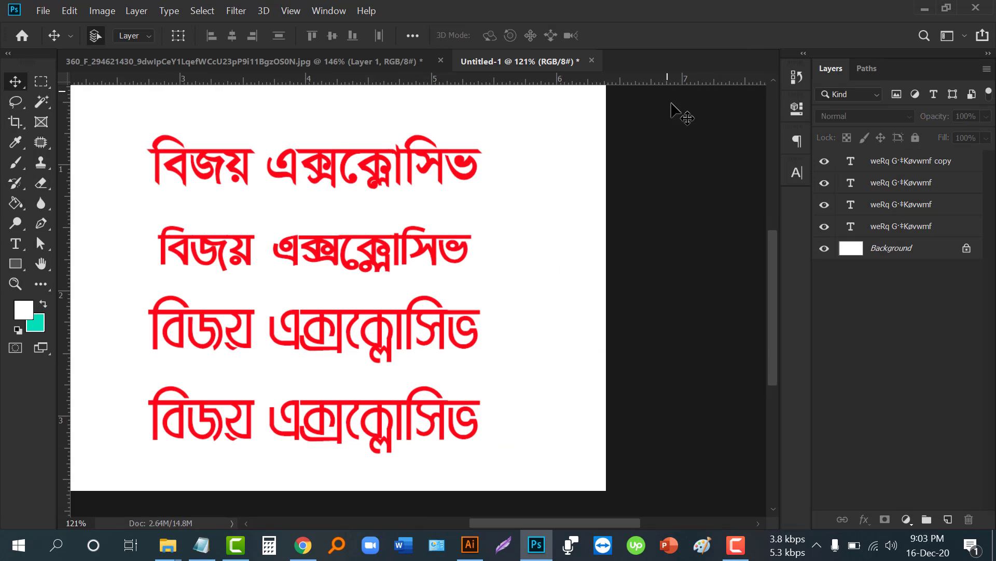
# - Try to apply the KongshoMJ font to the fourth Bangla line without selecting its layer
pyautogui.click(801, 172)
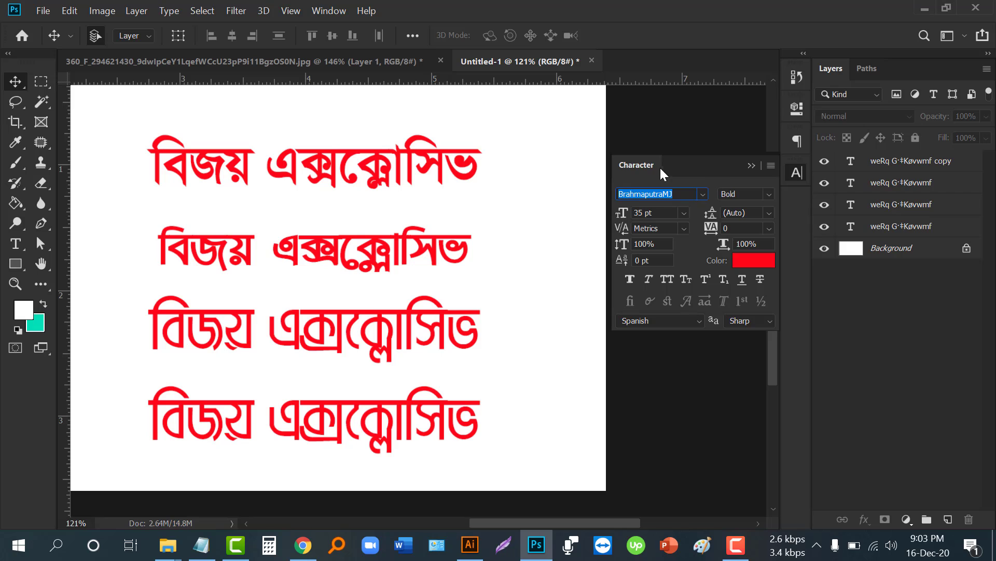
pyautogui.click(701, 194)
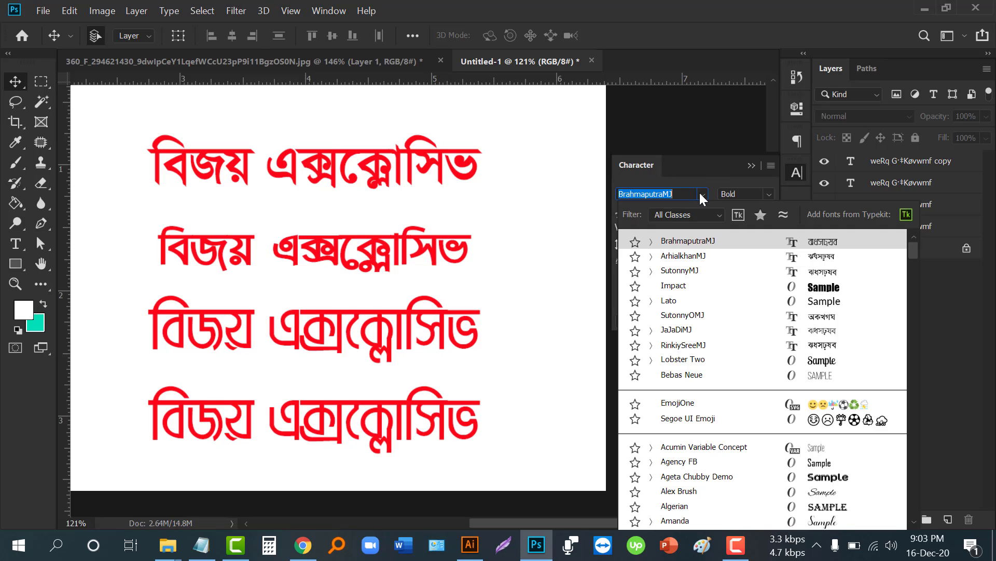
pyautogui.press('Down')
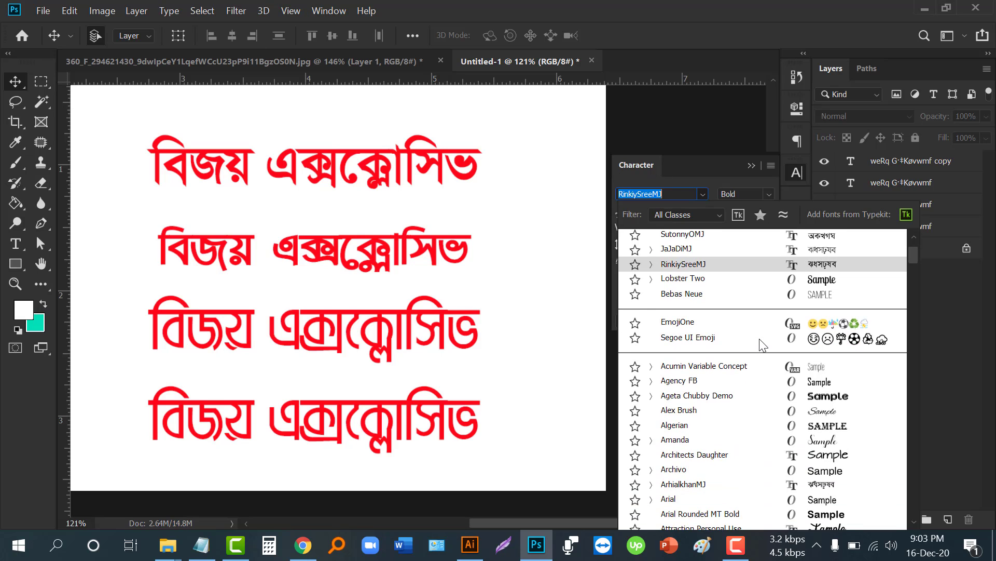
pyautogui.write('Z')
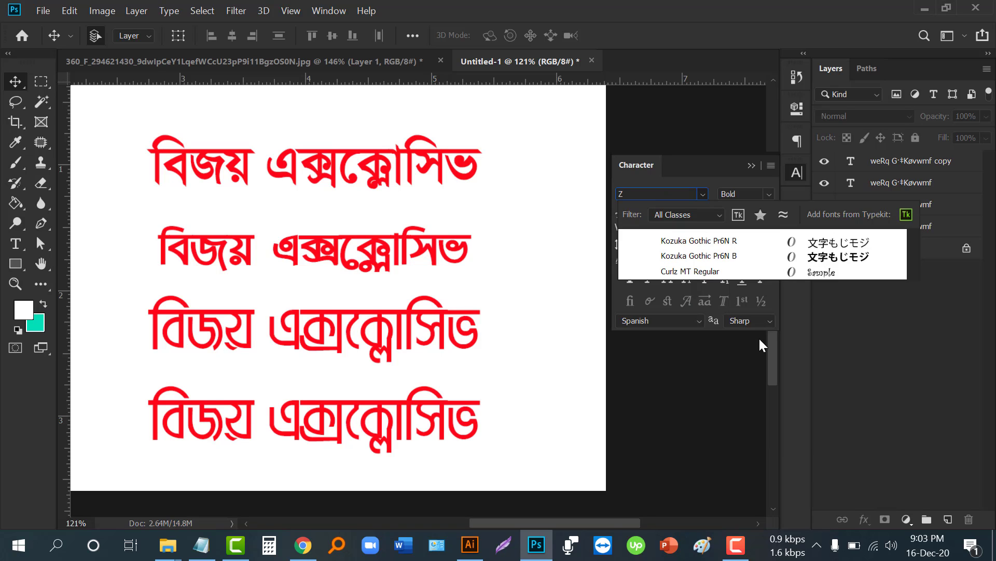
pyautogui.press('BackSpace')
pyautogui.scroll(-7, 819, 316)
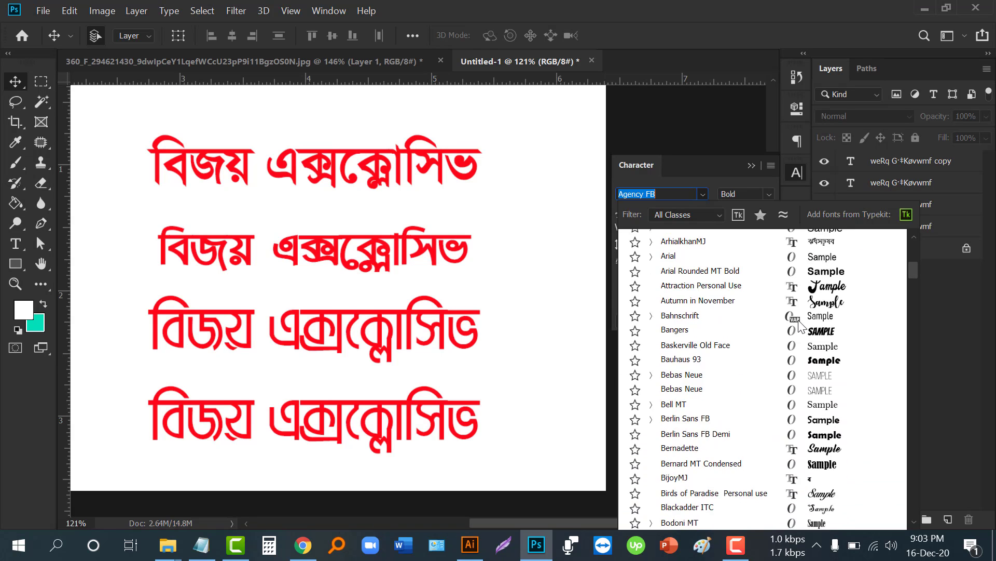
pyautogui.scroll(-8, 800, 325)
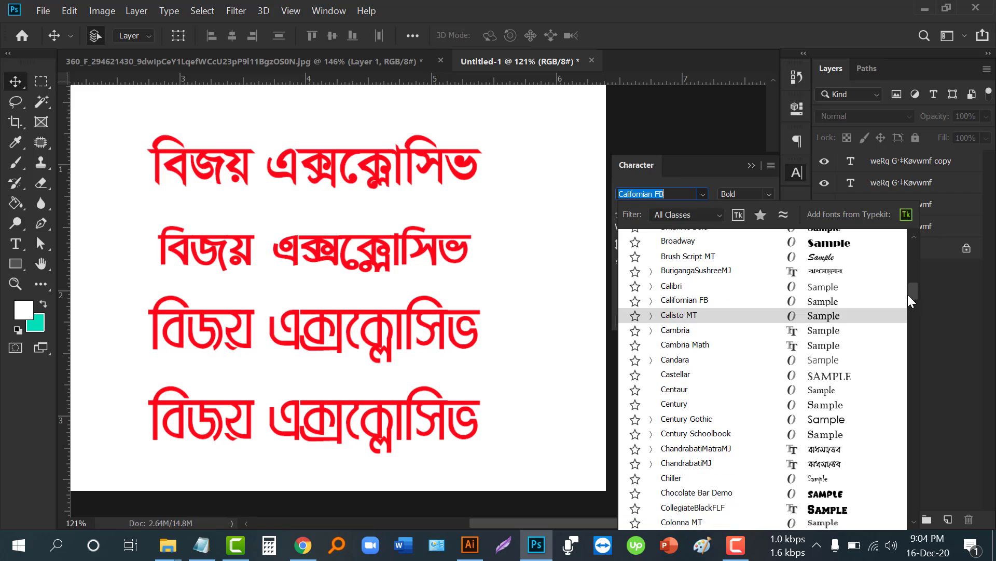
pyautogui.moveTo(907, 294)
pyautogui.mouseDown()
pyautogui.moveTo(906, 365)
pyautogui.moveTo(877, 355)
pyautogui.mouseUp()
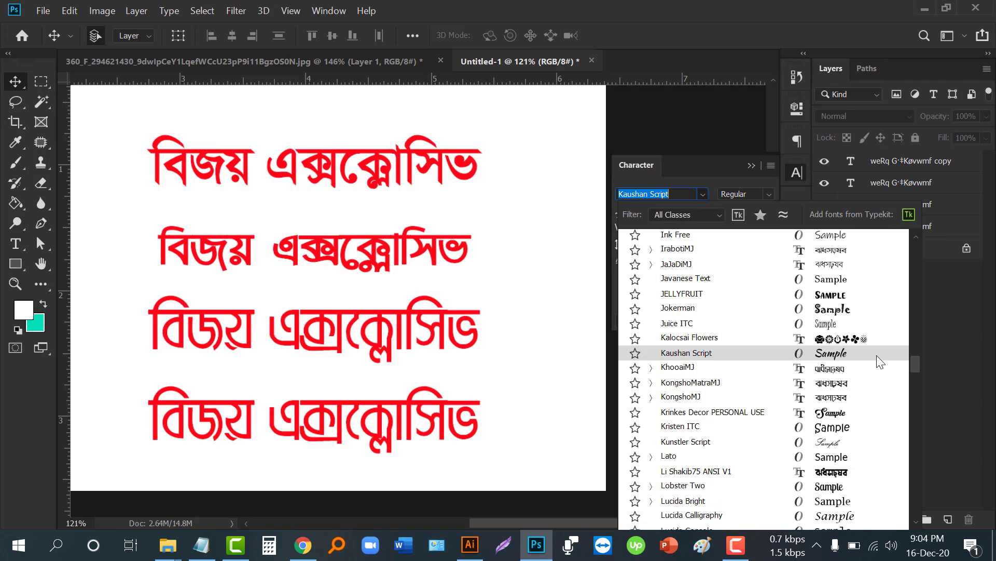
pyautogui.click(712, 398)
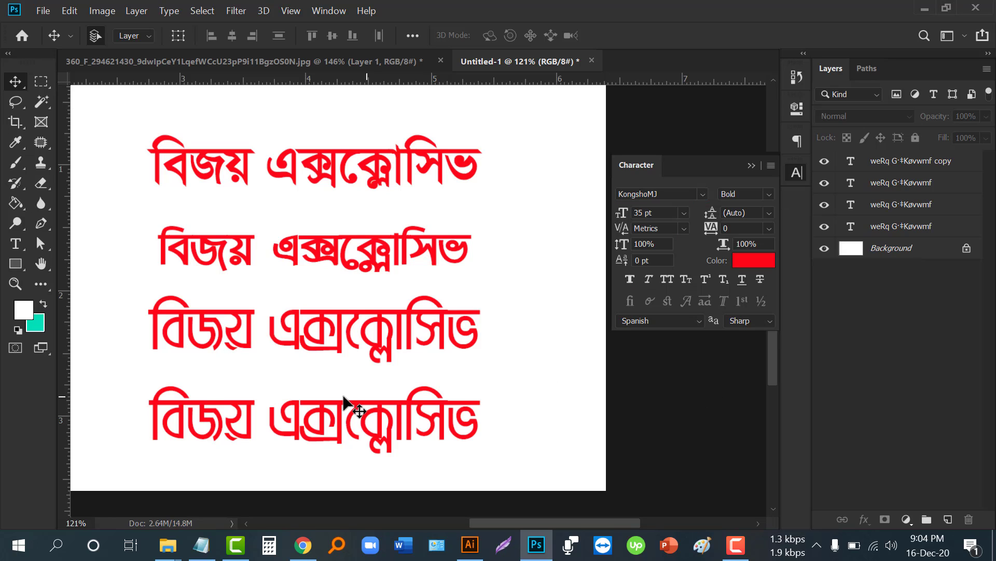
# - Select the fourth Bangla line's layer, set its font to KongshoMJ and move the line slightly up
pyautogui.click(912, 162)
pyautogui.click(695, 195)
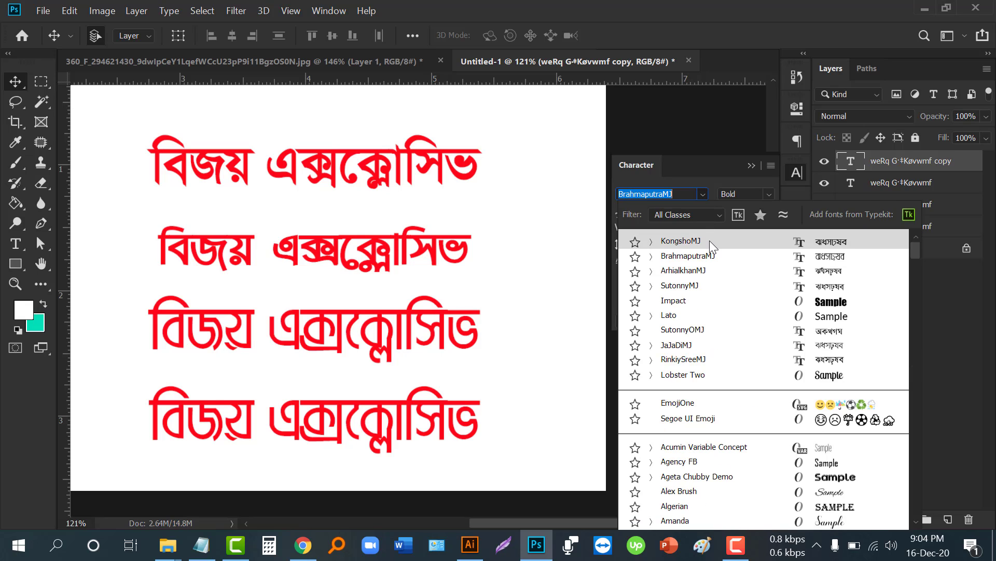
pyautogui.click(709, 240)
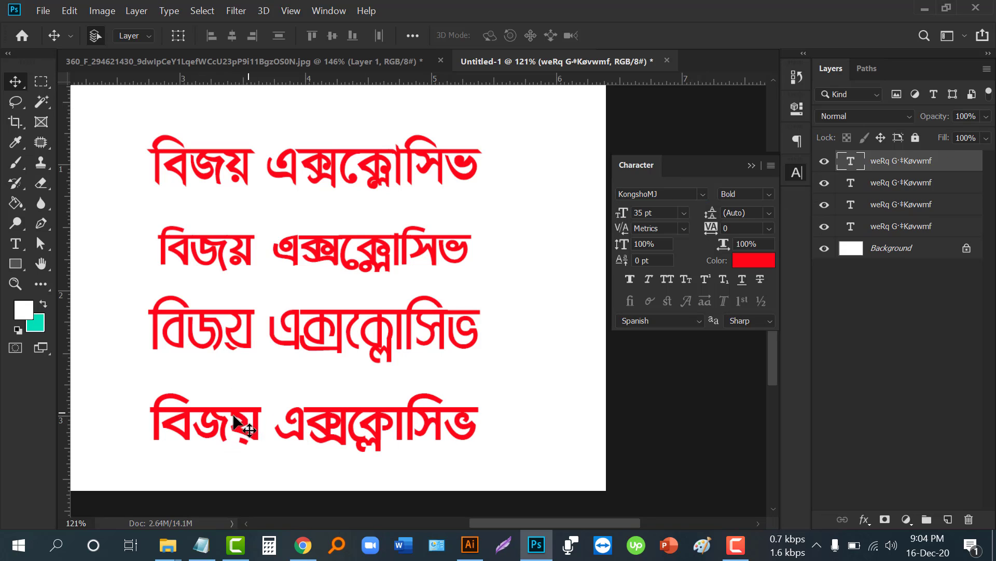
pyautogui.moveTo(237, 427); pyautogui.dragTo(239, 416)
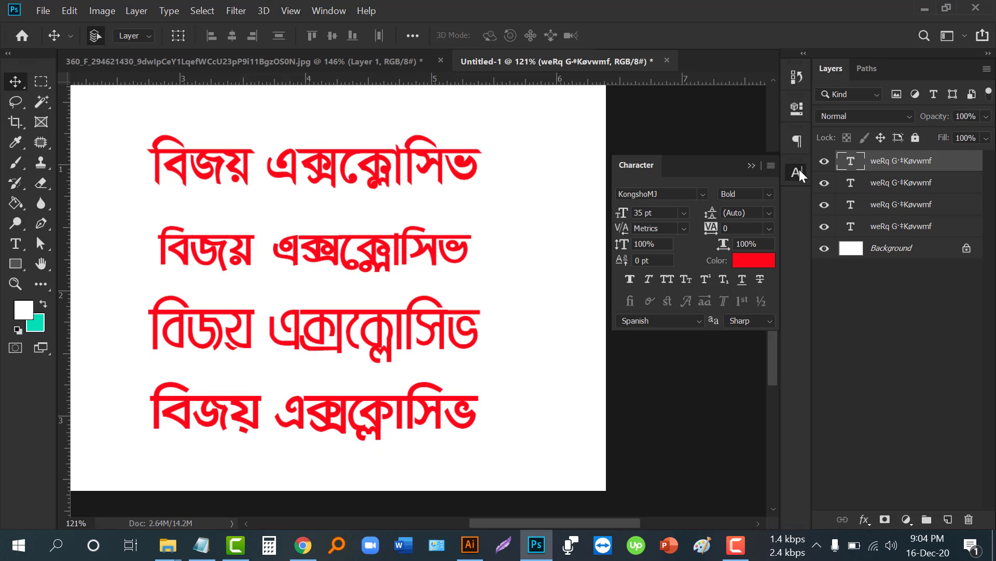
pyautogui.click(752, 165)
# - Check which keyboard mode is selected in Bijoy Bayanno, leaving the setting as it is
pyautogui.scroll(-3, 583, 226)
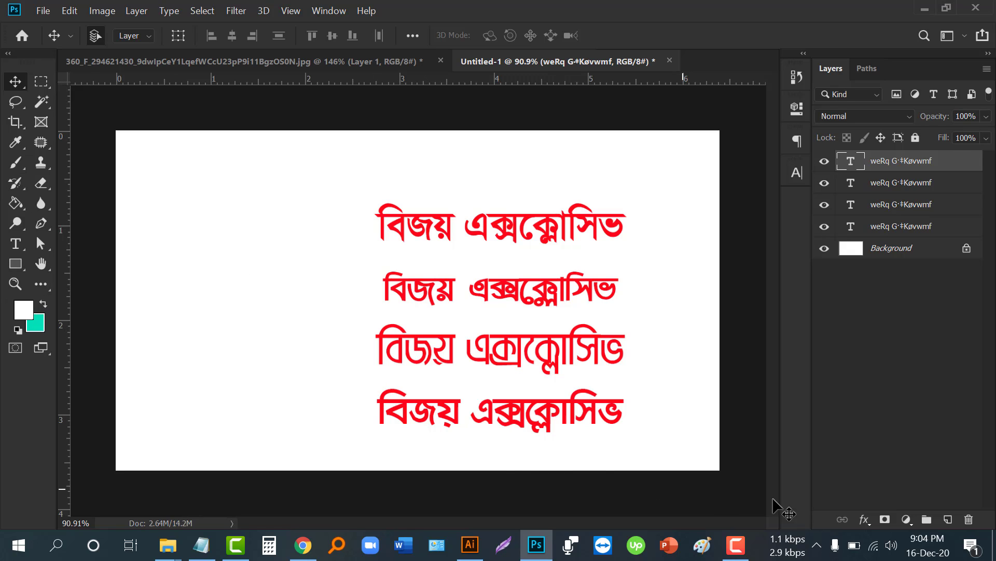
pyautogui.click(816, 543)
pyautogui.rightClick(844, 484)
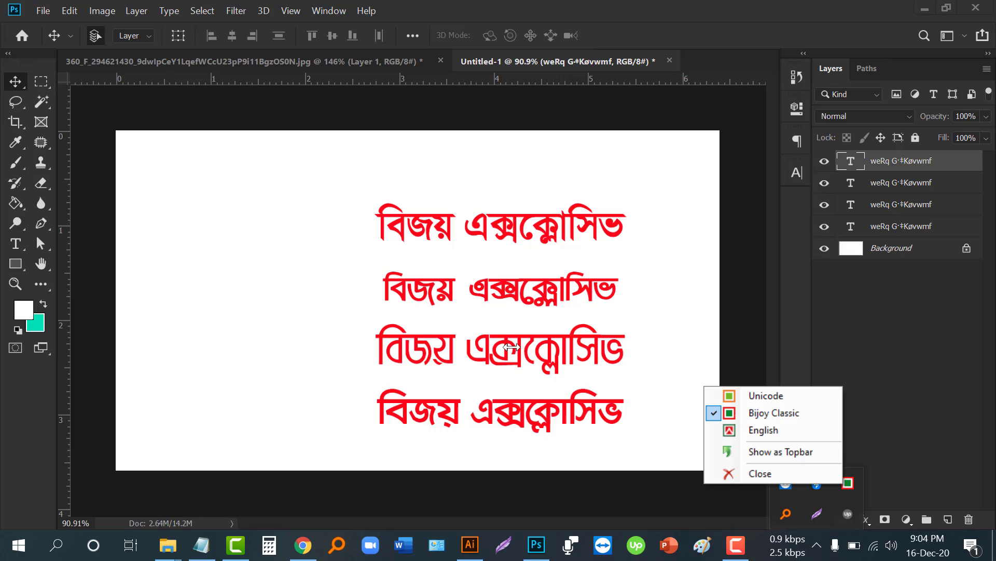
pyautogui.click(521, 355)
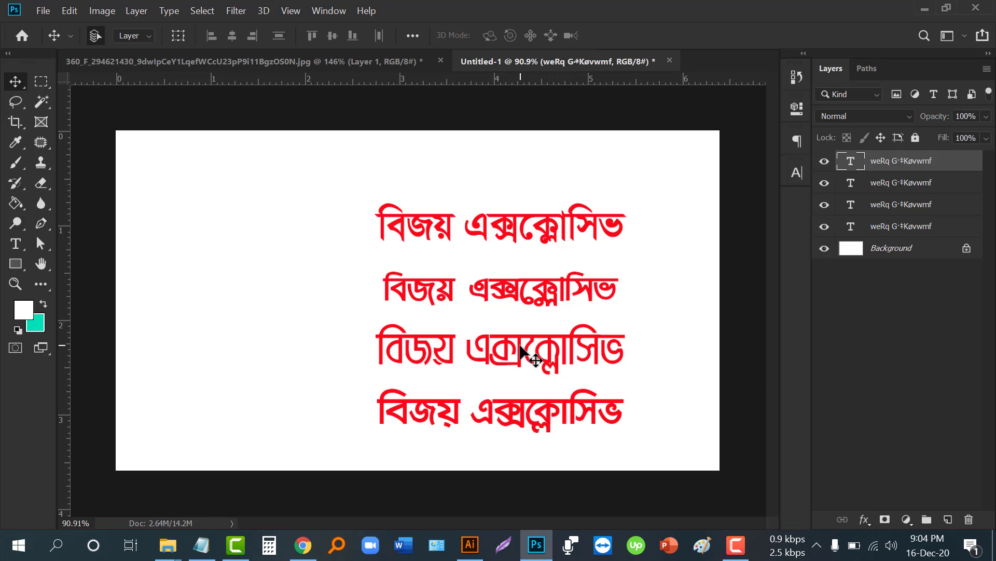